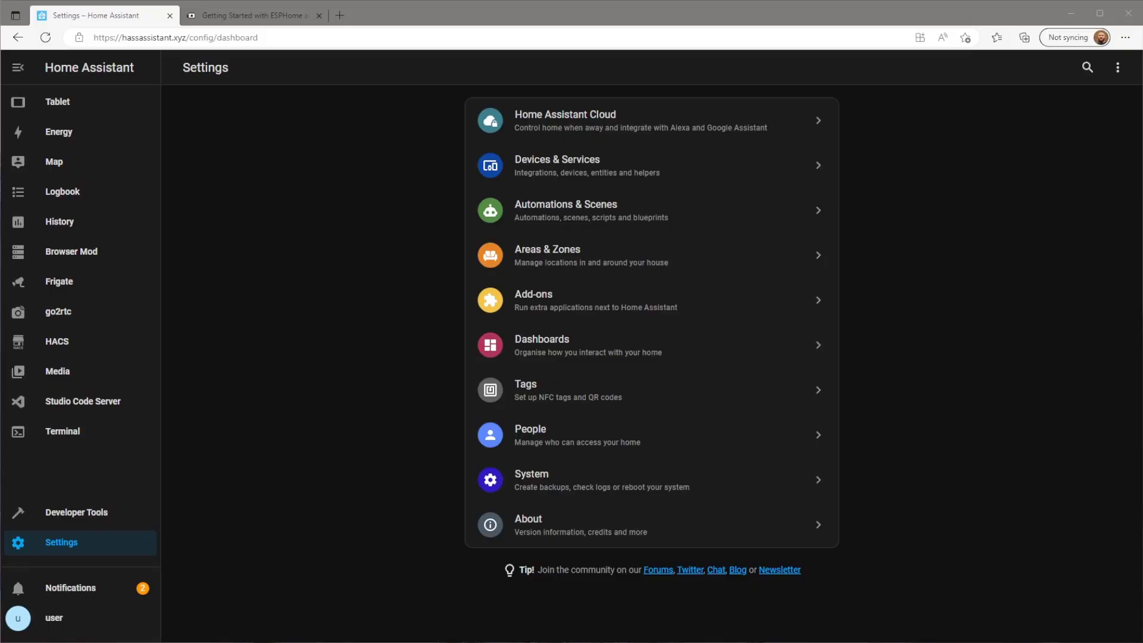
# Follow the ESPHome guide's My link to the ESPHome add-on page in Home Assistant.
pyautogui.click(283, 20)
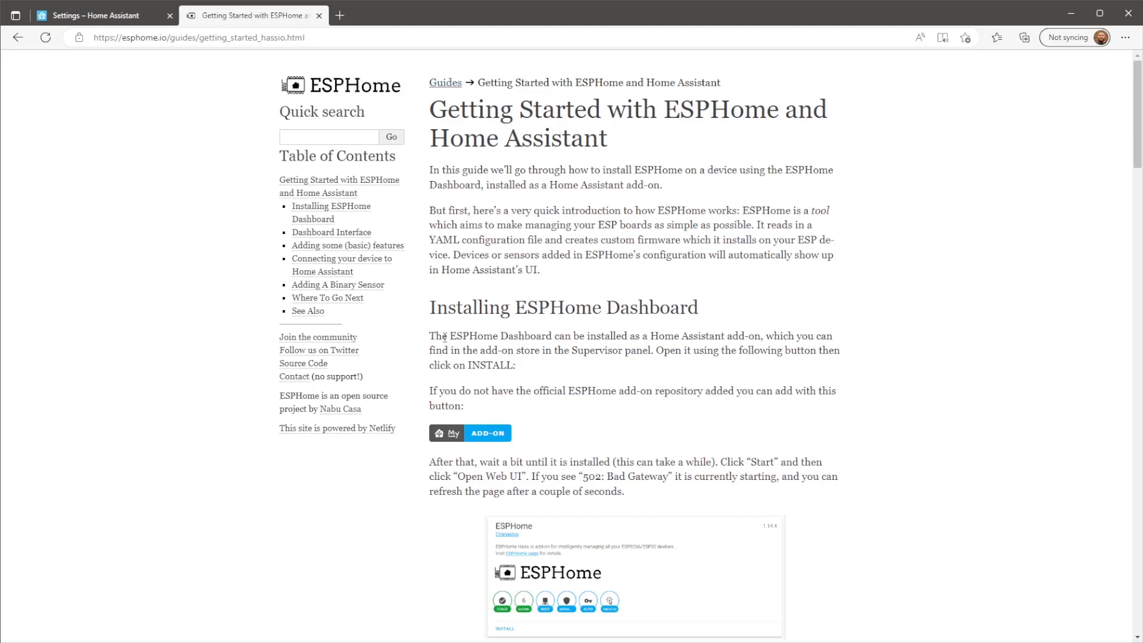
pyautogui.click(485, 437)
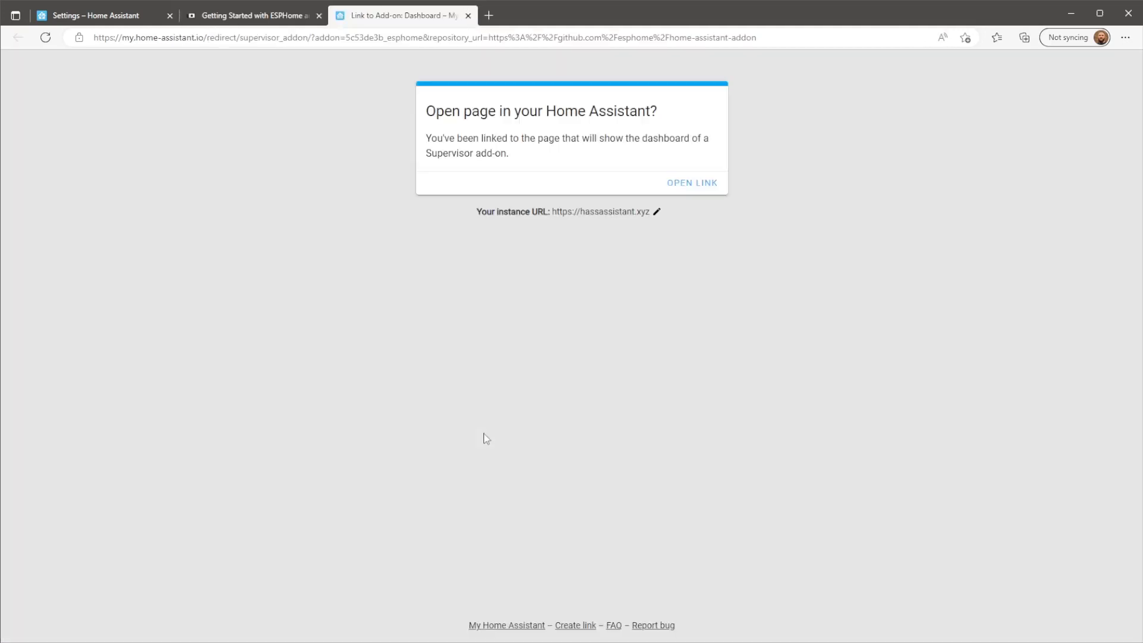
pyautogui.click(700, 186)
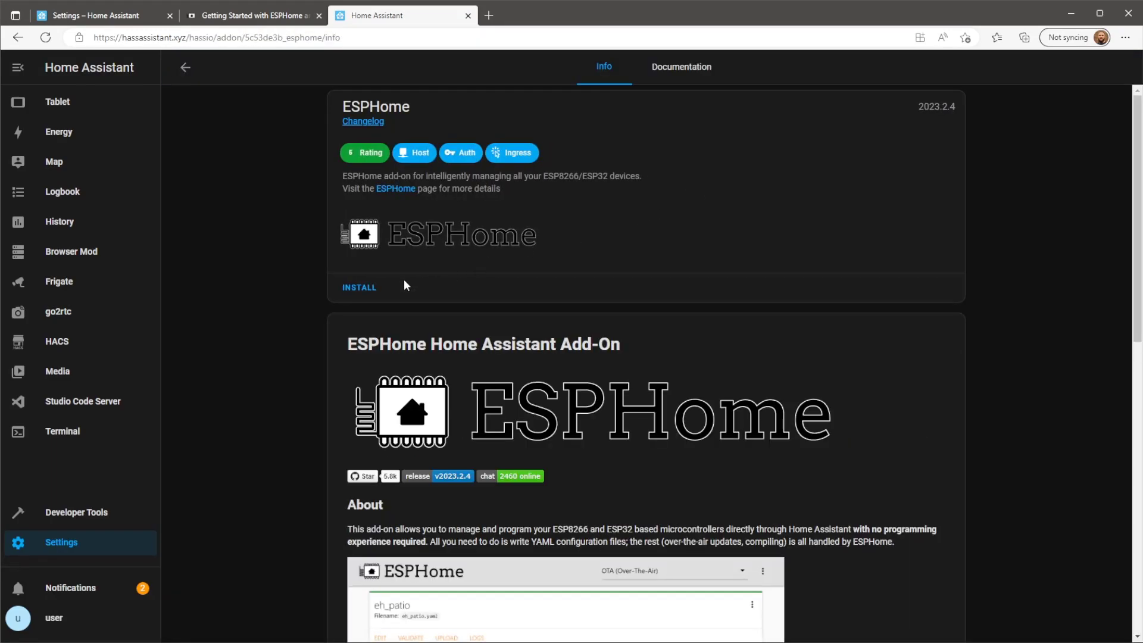
# Install ESPHome with Watchdog, Auto update and Show in sidebar enabled, start it, and open its Web UI.
pyautogui.click(360, 288)
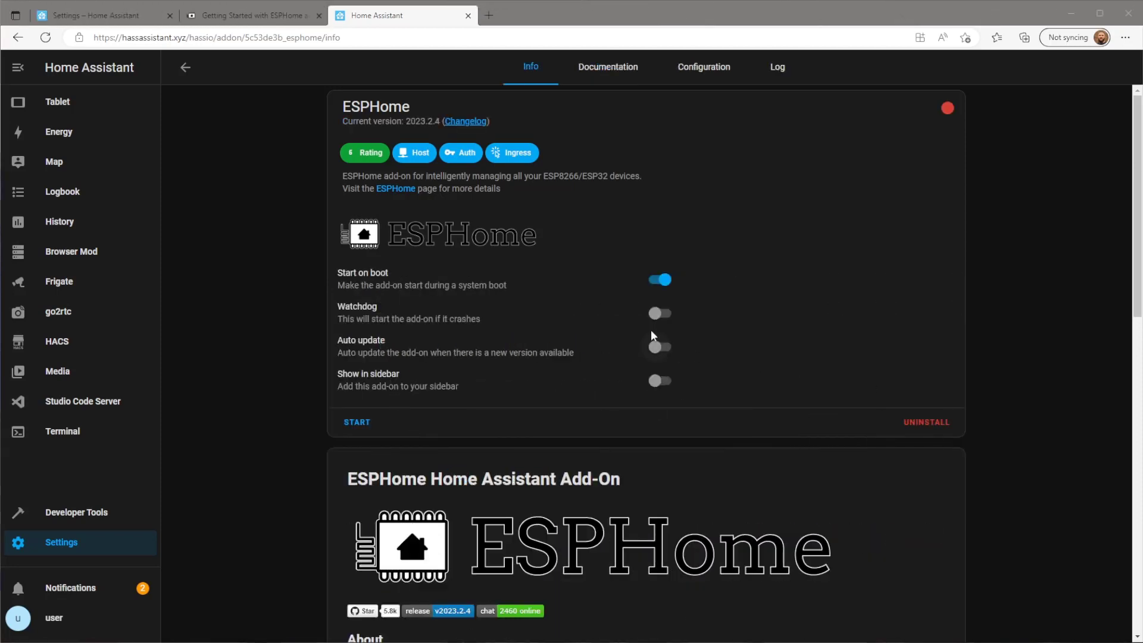
pyautogui.click(658, 313)
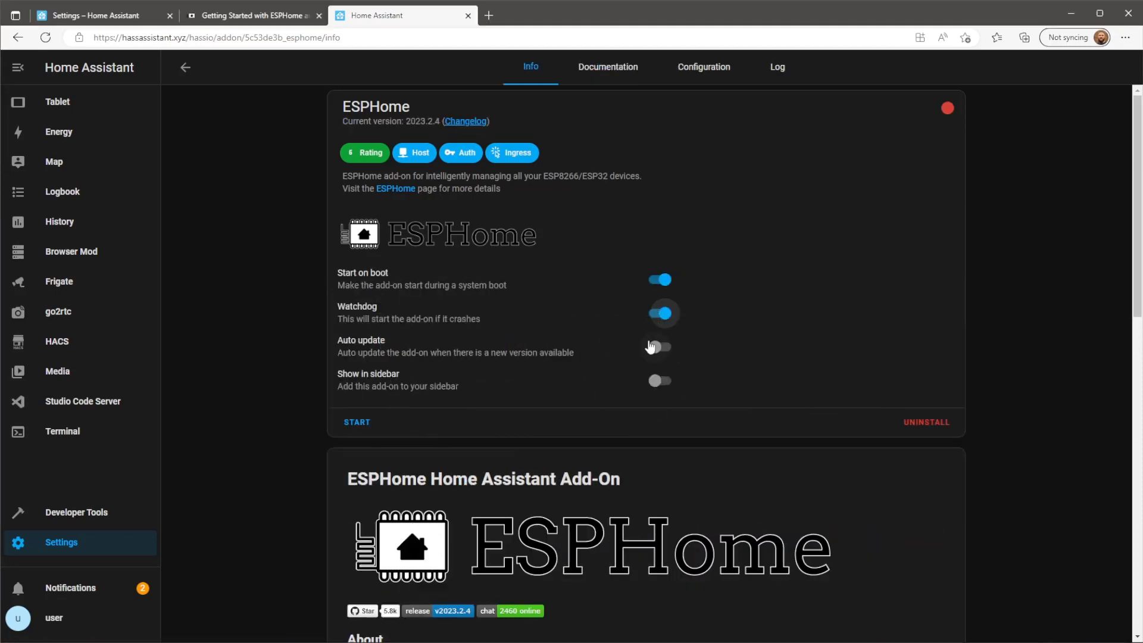
pyautogui.click(657, 347)
pyautogui.click(656, 381)
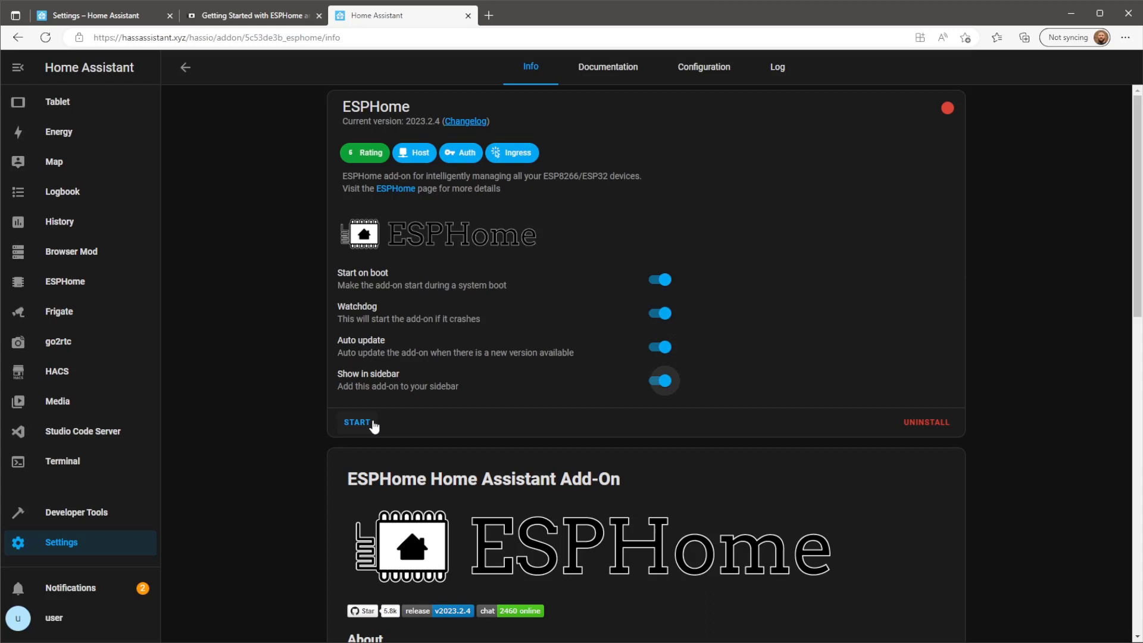
pyautogui.click(358, 422)
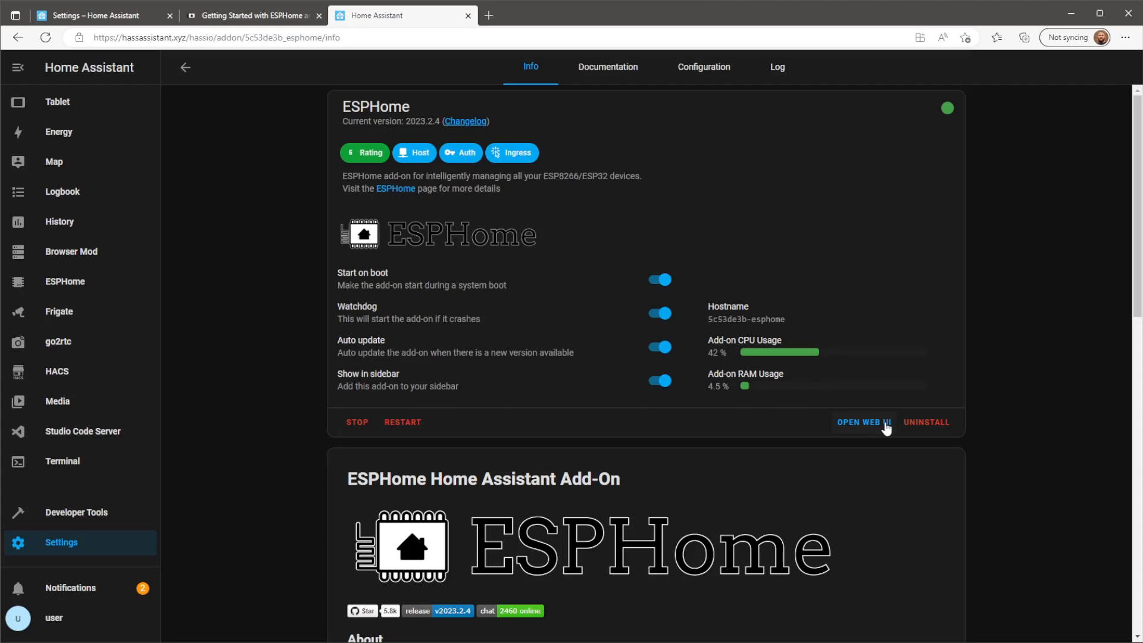
pyautogui.click(886, 423)
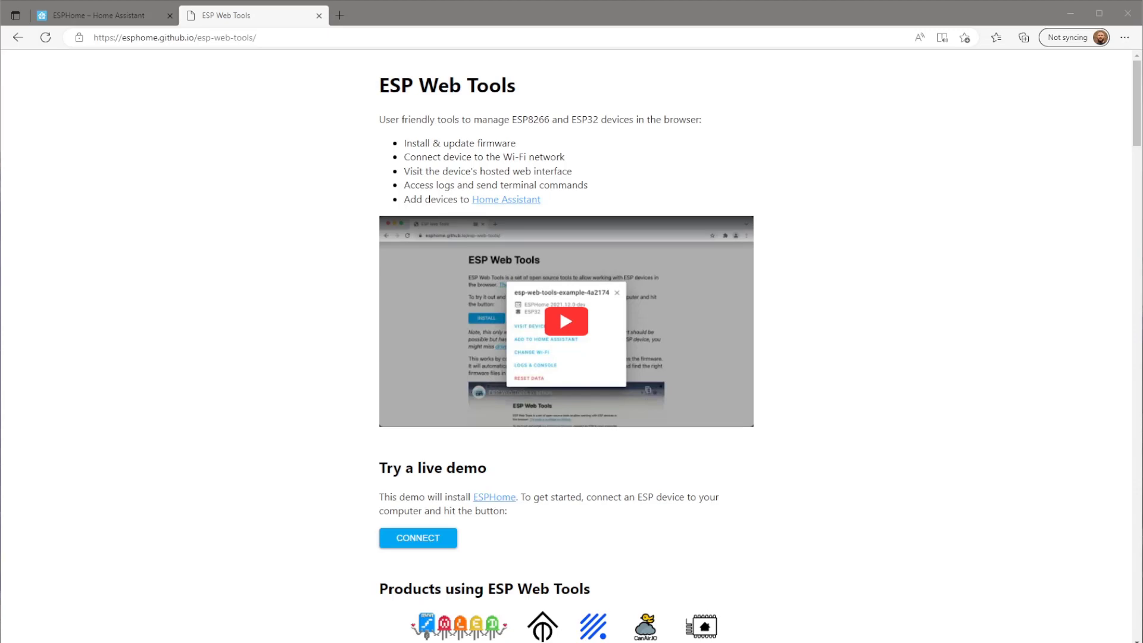
# Connect to the USB2.0-Ser! (COM3) port and flash ESPHome 2022.12.8 onto the device.
pyautogui.click(418, 539)
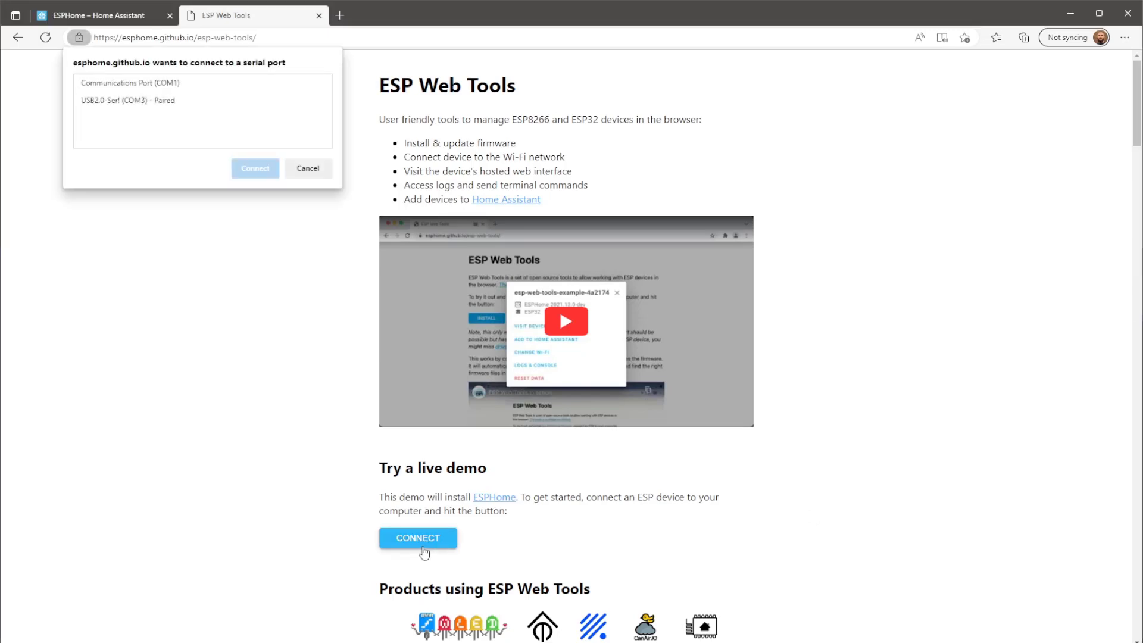
pyautogui.click(143, 105)
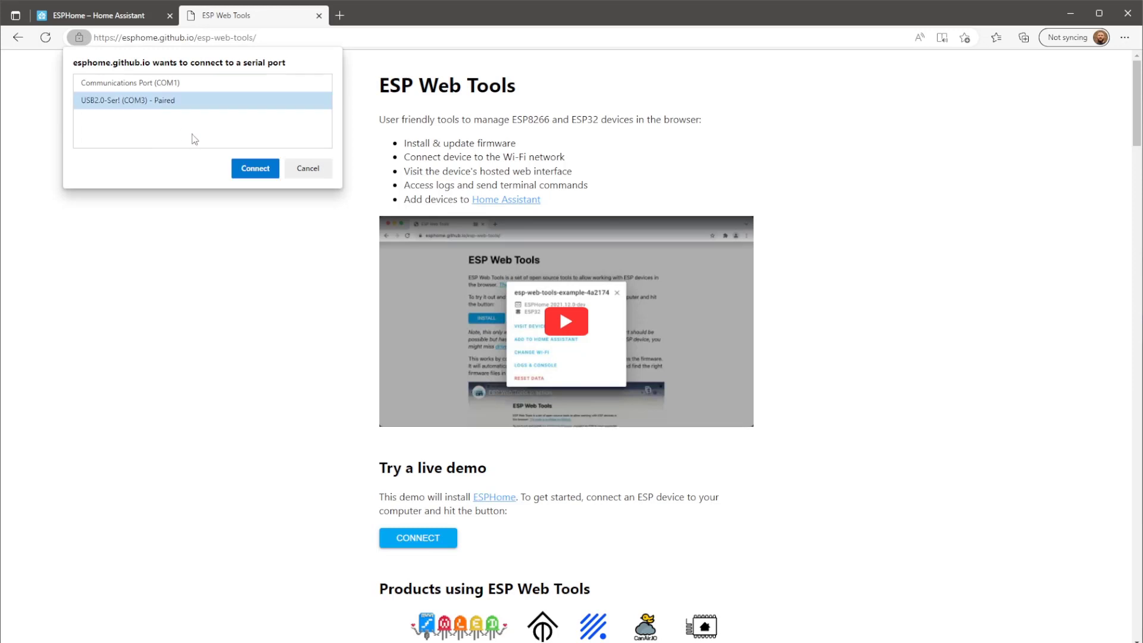
pyautogui.click(260, 173)
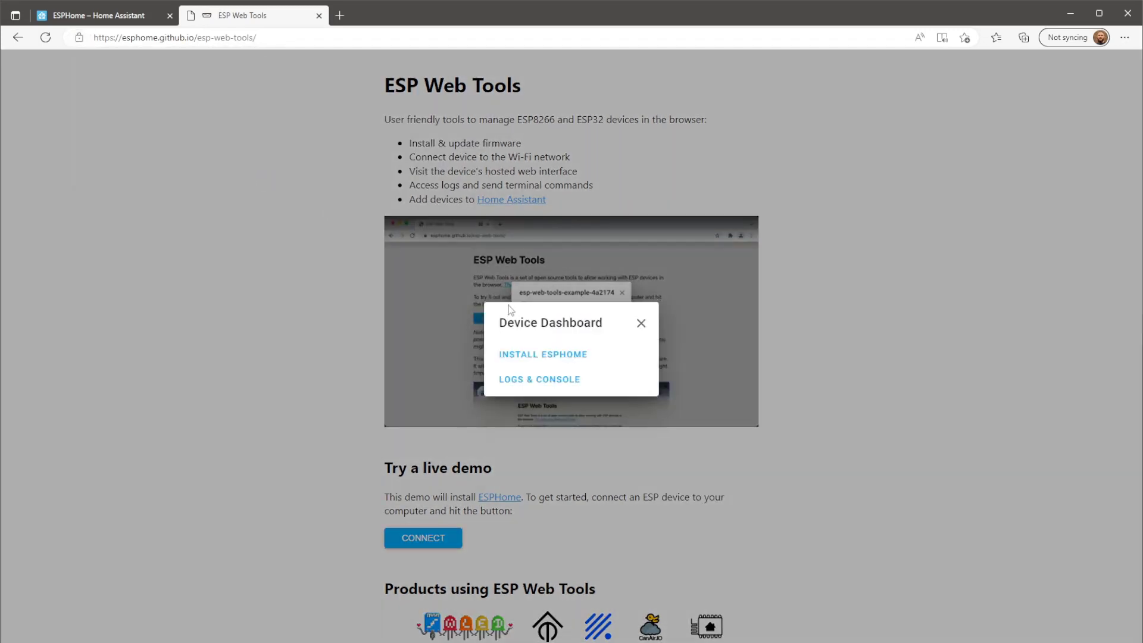
pyautogui.click(576, 356)
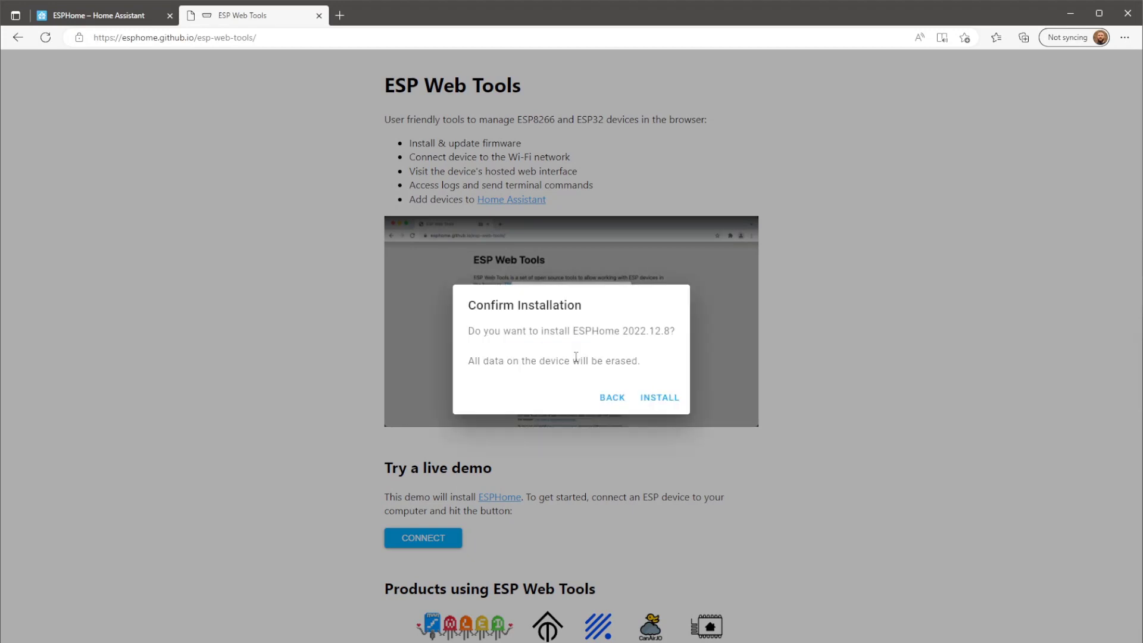
pyautogui.click(652, 399)
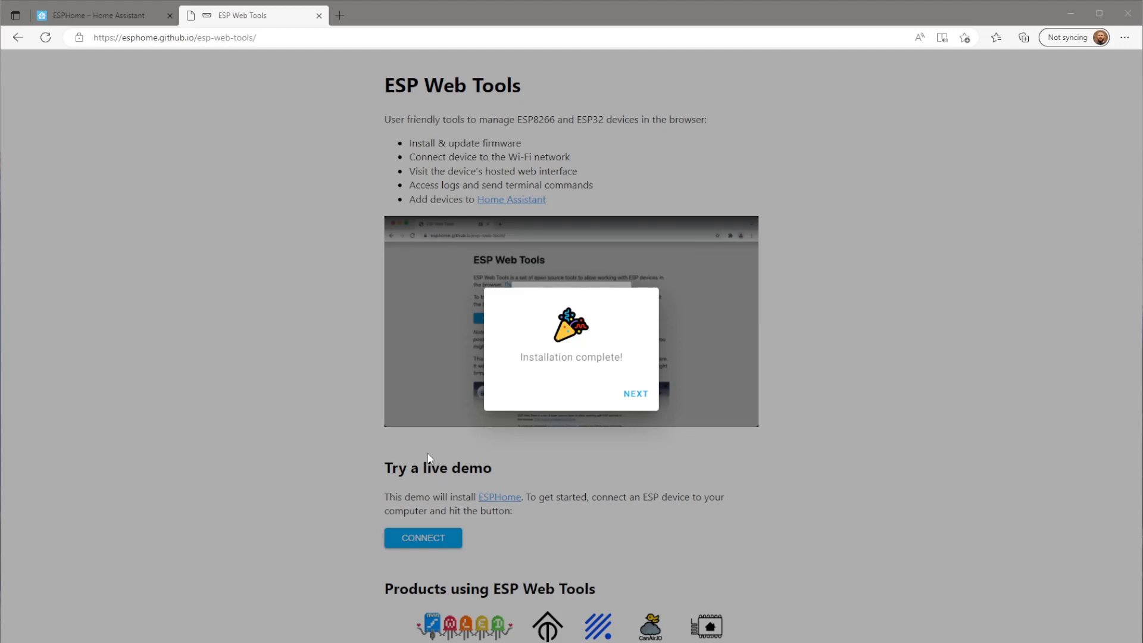
# Join the device to the chosen Wi-Fi network with its pasted password, then return to the ESPHome tab.
pyautogui.click(636, 394)
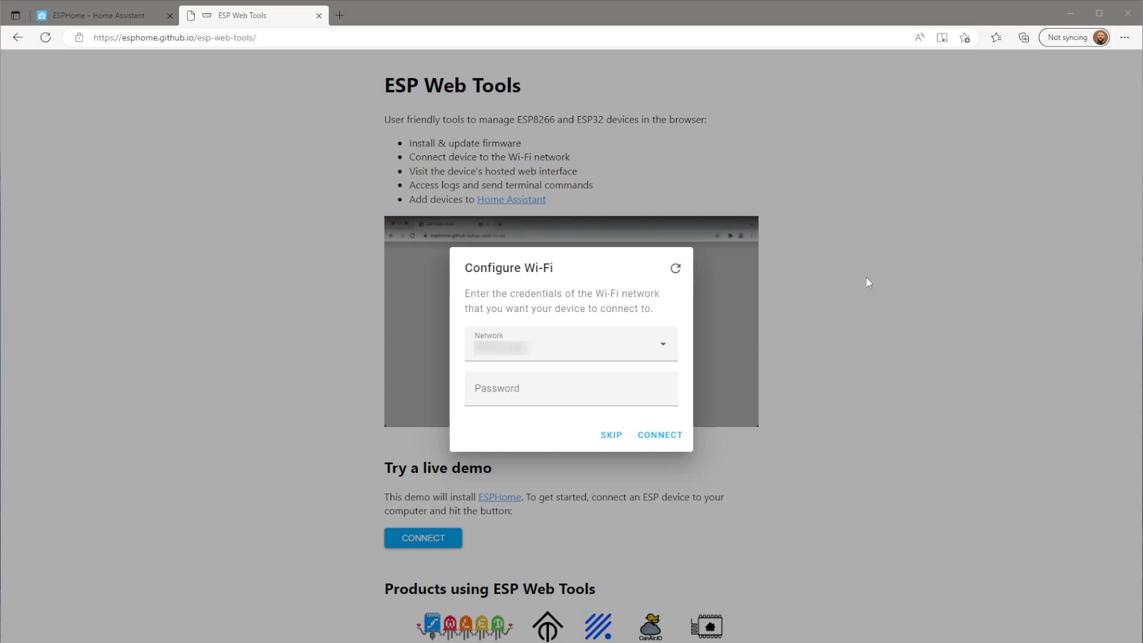
pyautogui.click(548, 351)
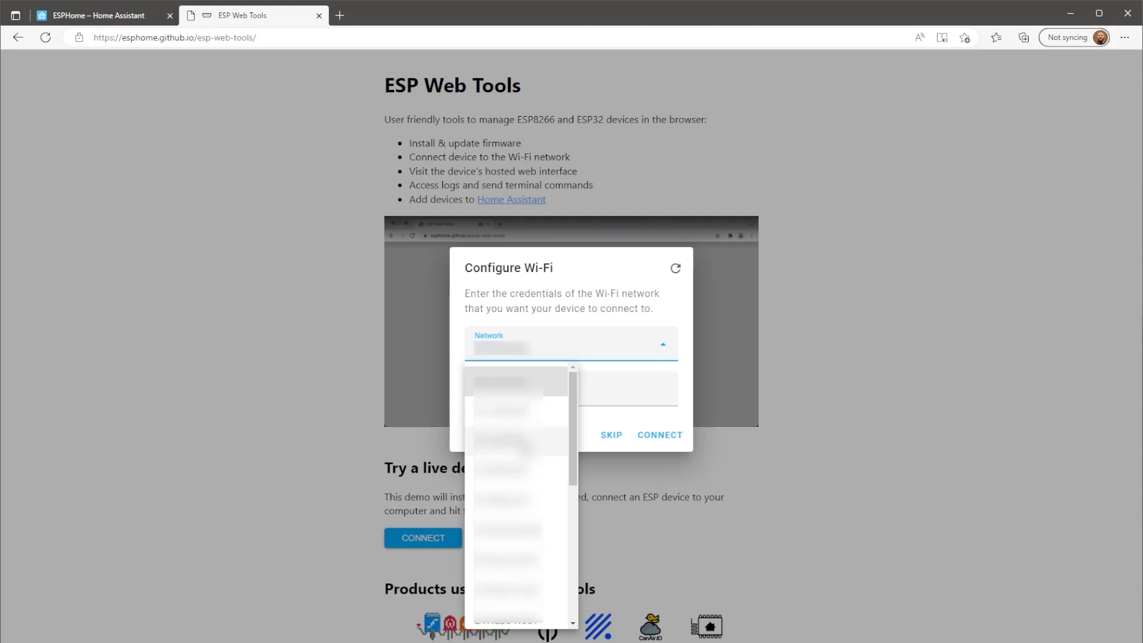
pyautogui.click(523, 443)
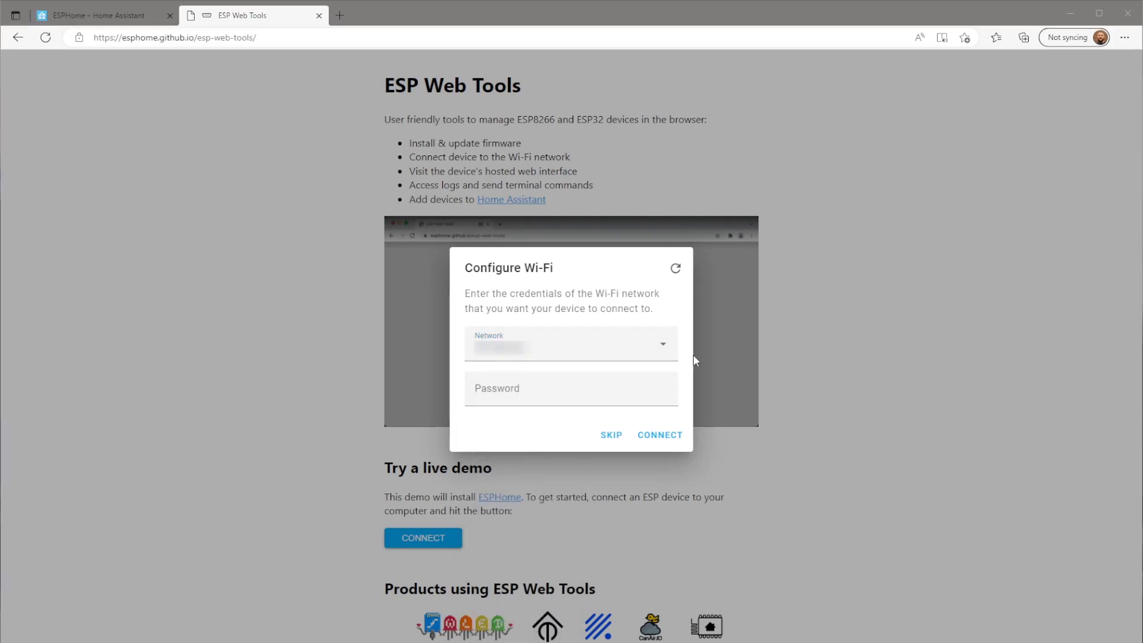
pyautogui.click(601, 385)
pyautogui.hotkey('ctrl', 'v')
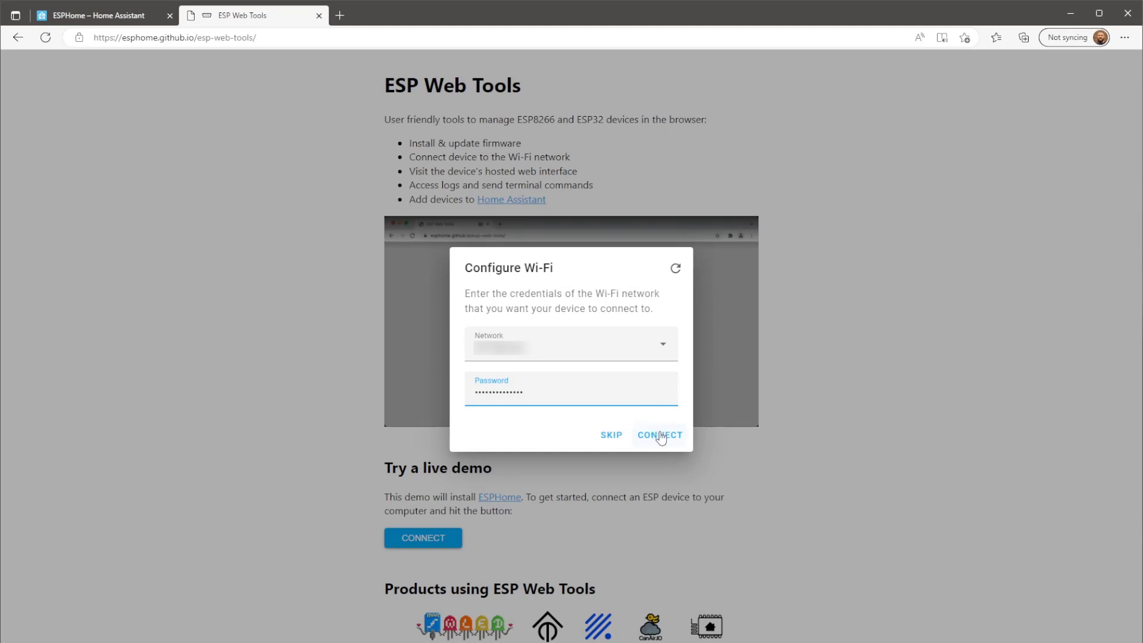
pyautogui.click(660, 435)
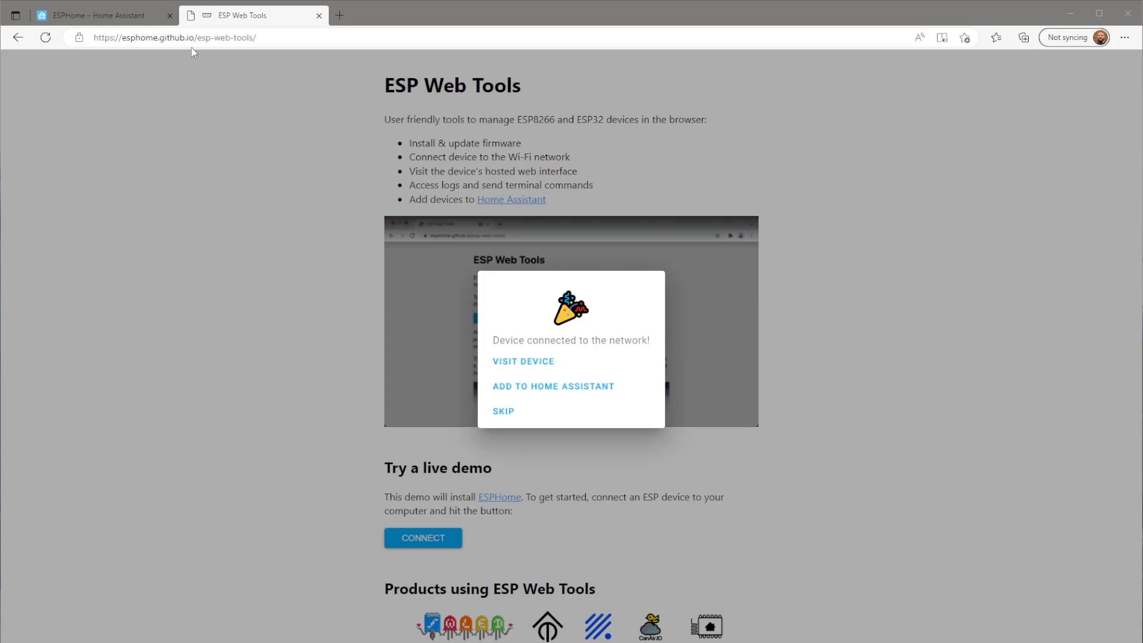
pyautogui.click(98, 15)
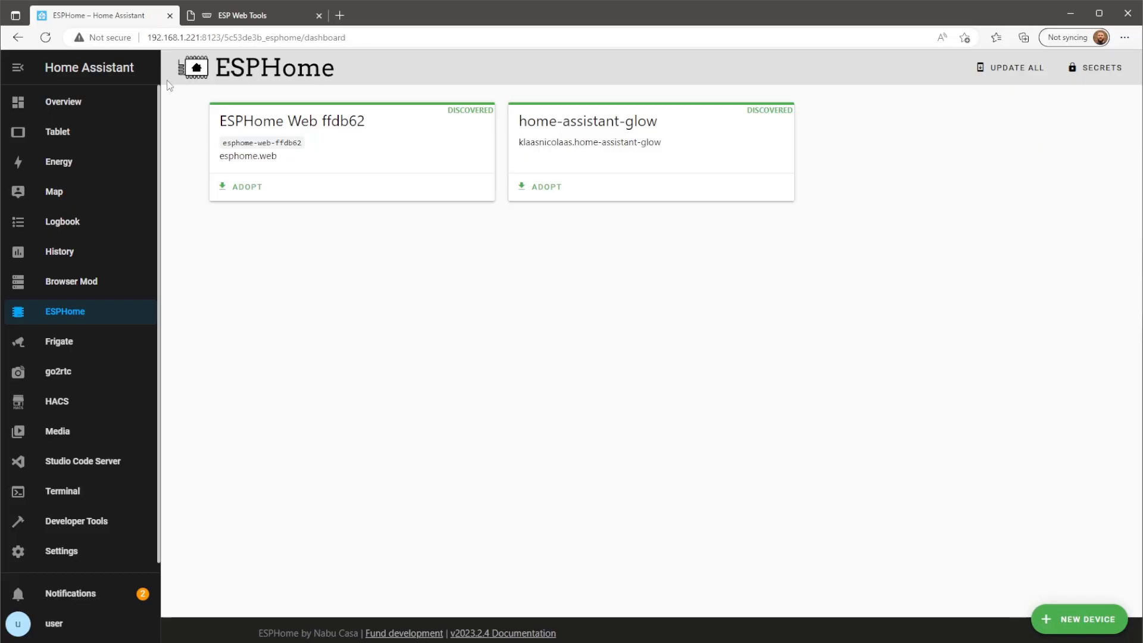
# Adopt ESPHome Web ffdb62 under the name kitchen-presence and install its configuration.
pyautogui.click(241, 189)
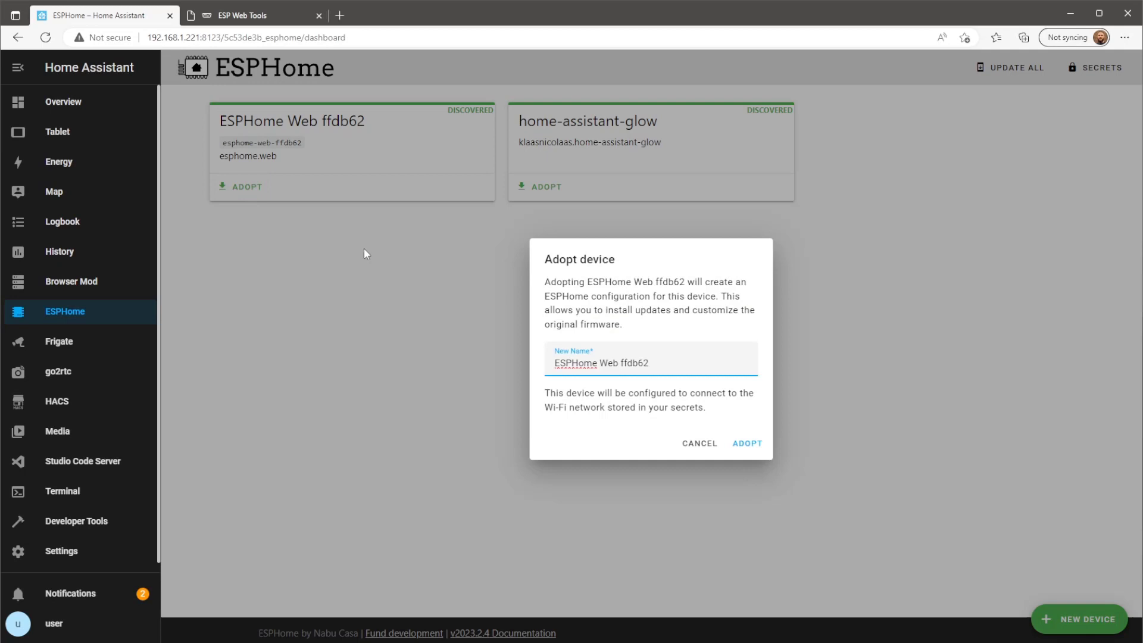
pyautogui.moveTo(681, 376); pyautogui.dragTo(547, 371)
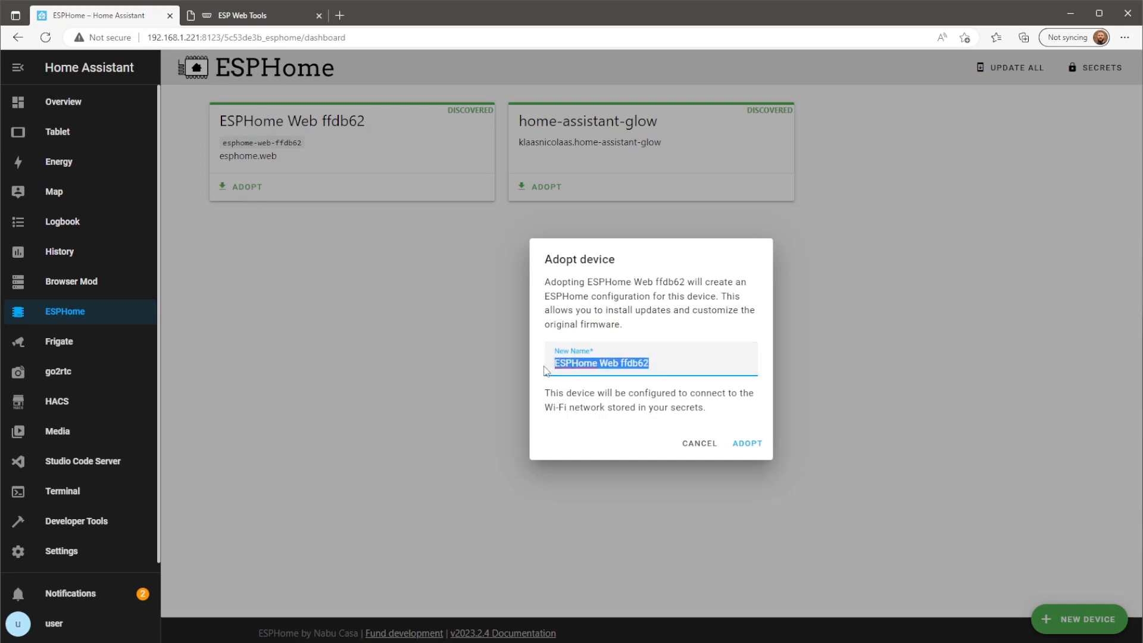
pyautogui.write('kitchen')
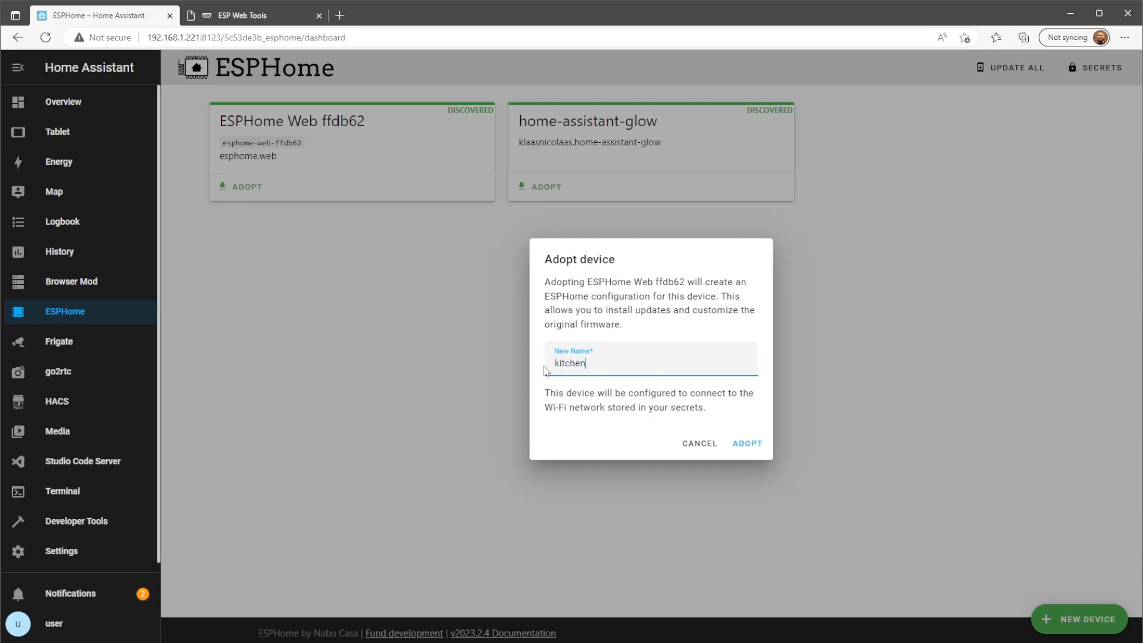
pyautogui.write('-presence')
pyautogui.click(747, 444)
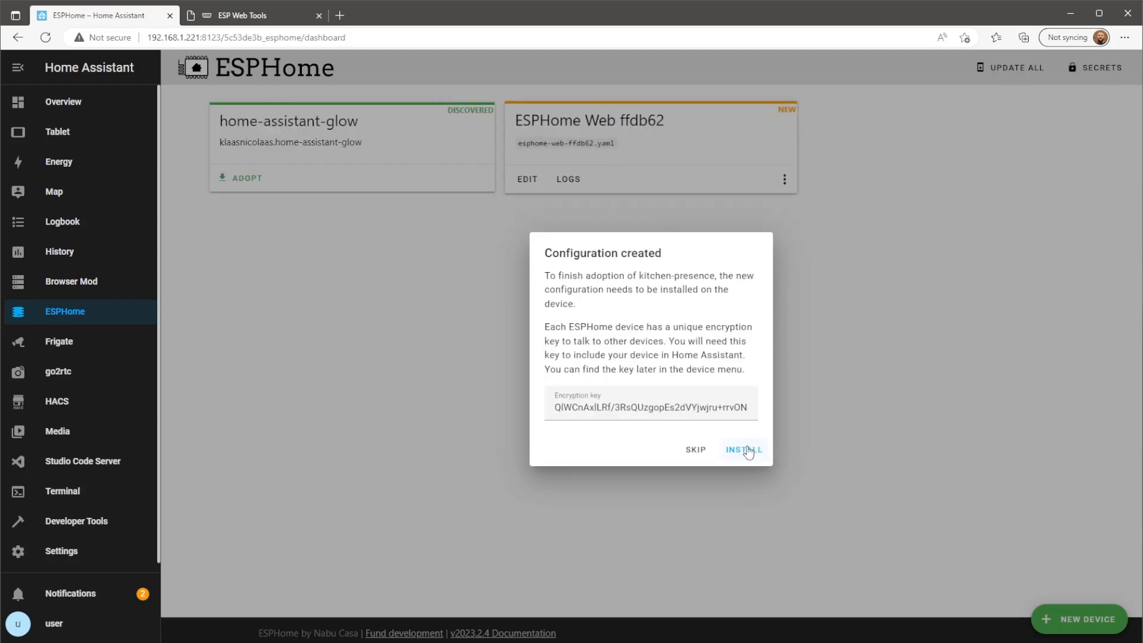
pyautogui.click(748, 451)
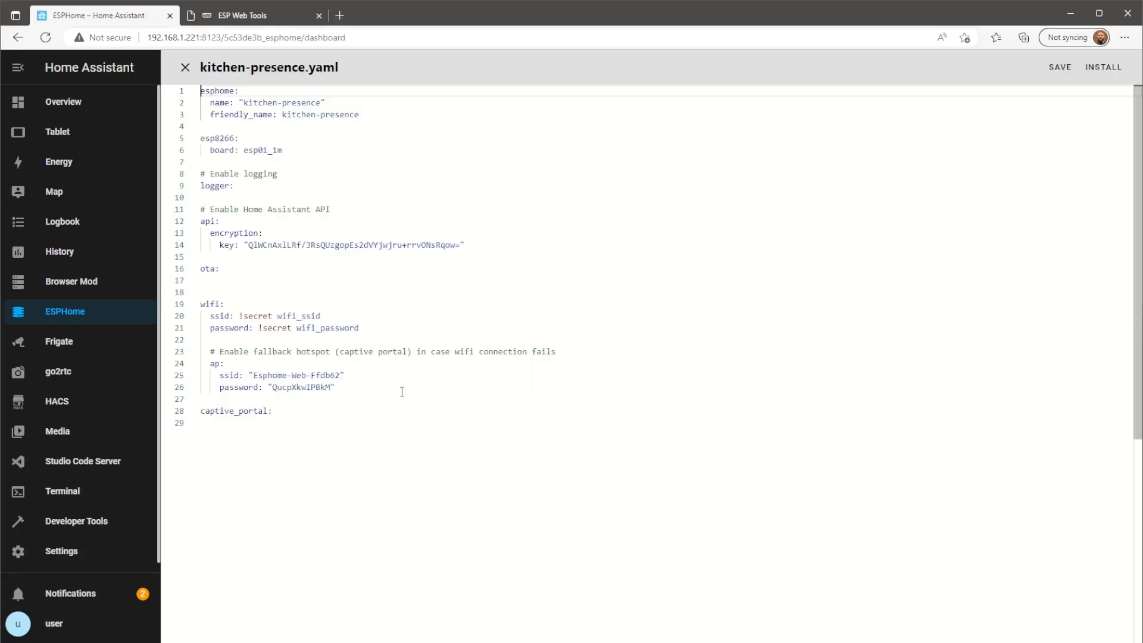
# Copy the generated YAML, then select all of it and delete it.
pyautogui.hotkey('ctrl', 'a')
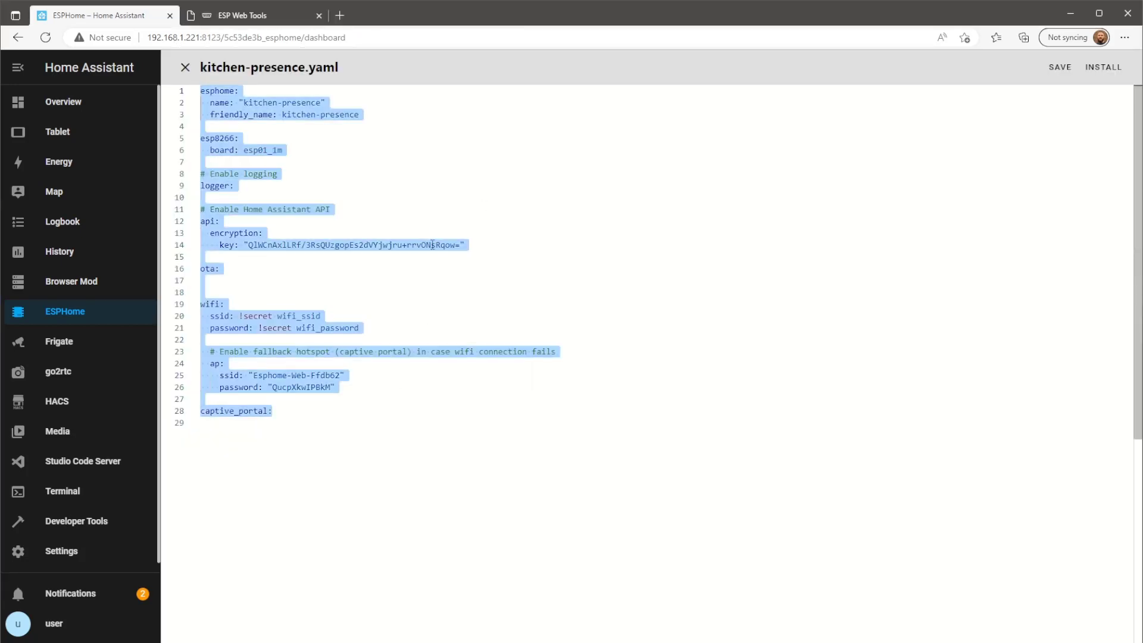
pyautogui.hotkey('ctrl', 'c')
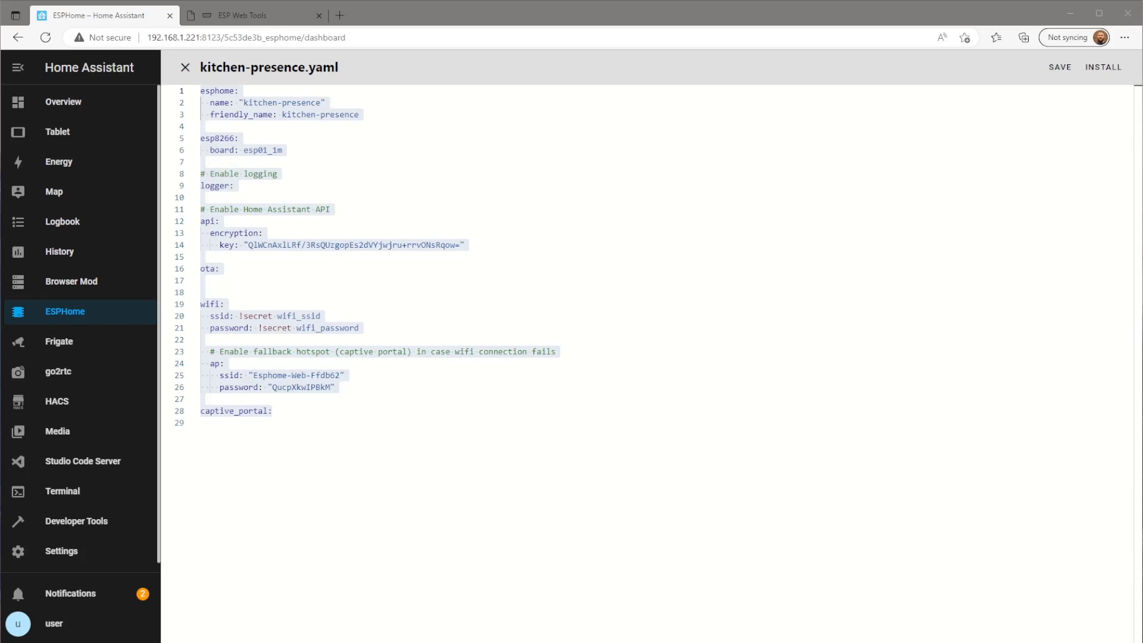
pyautogui.moveTo(543, 475); pyautogui.dragTo(200, 92)
pyautogui.press('BackSpace')
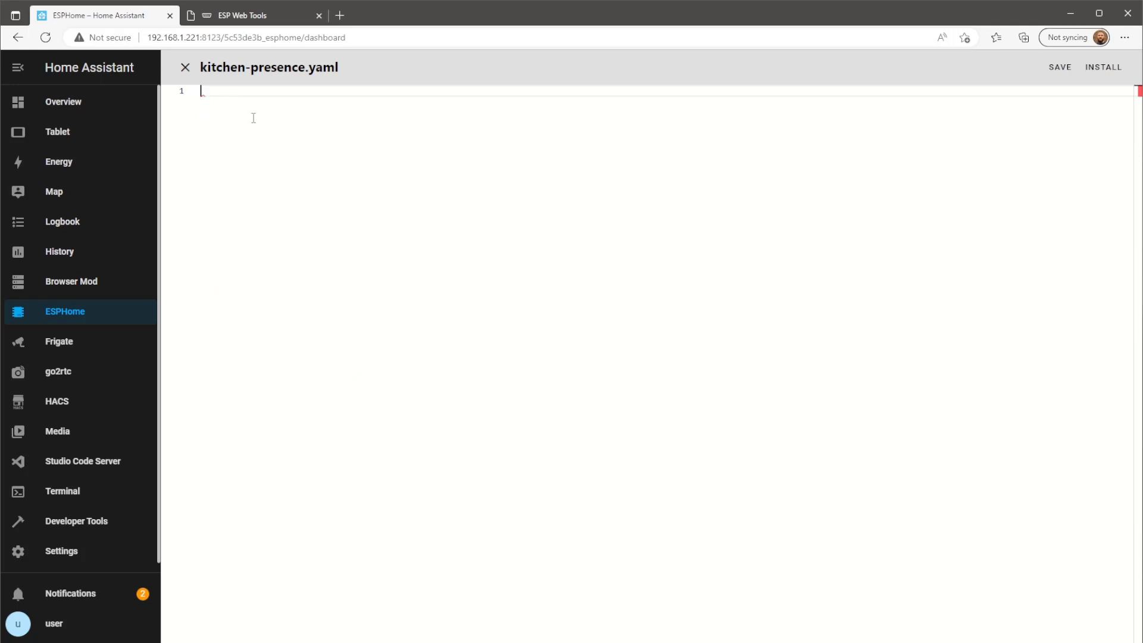
# Paste the LD1115H replacement YAML and check its device name, API encryption key and fallback hotspot password.
pyautogui.hotkey('ctrl', 'v')
pyautogui.scroll(20, 253, 118)
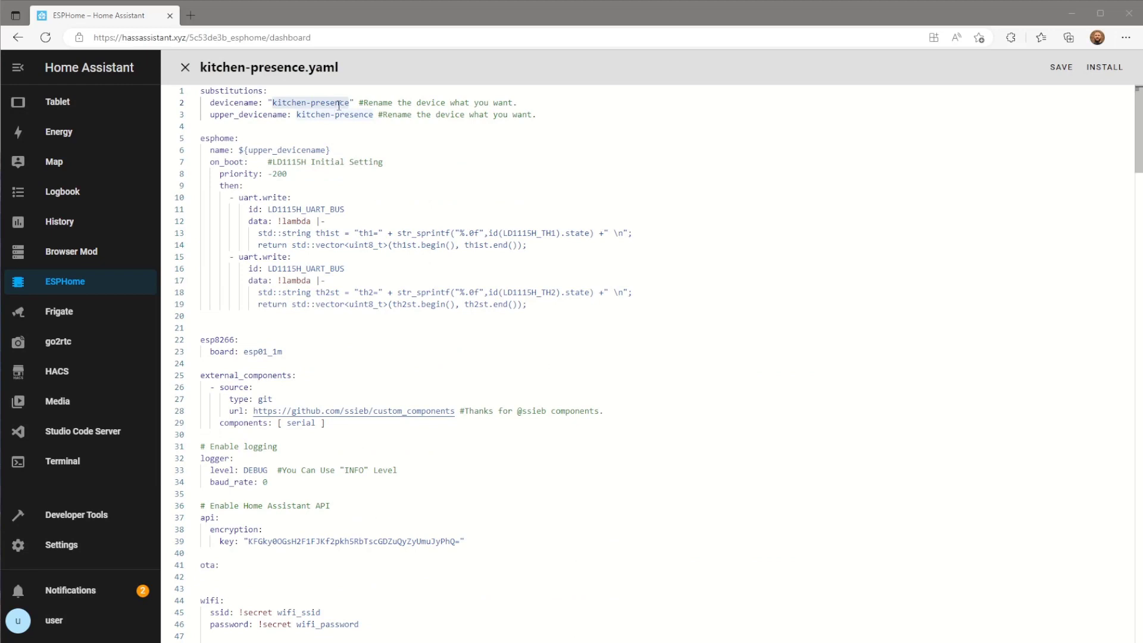
pyautogui.hotkey('alt', 'Tab')
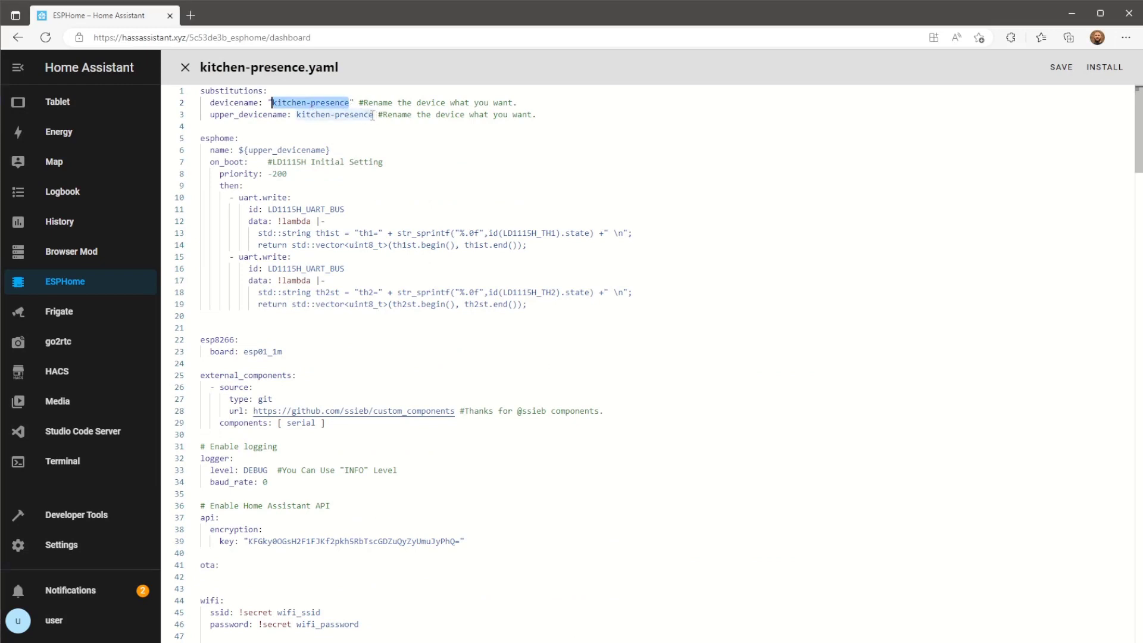
pyautogui.moveTo(373, 115); pyautogui.dragTo(297, 115)
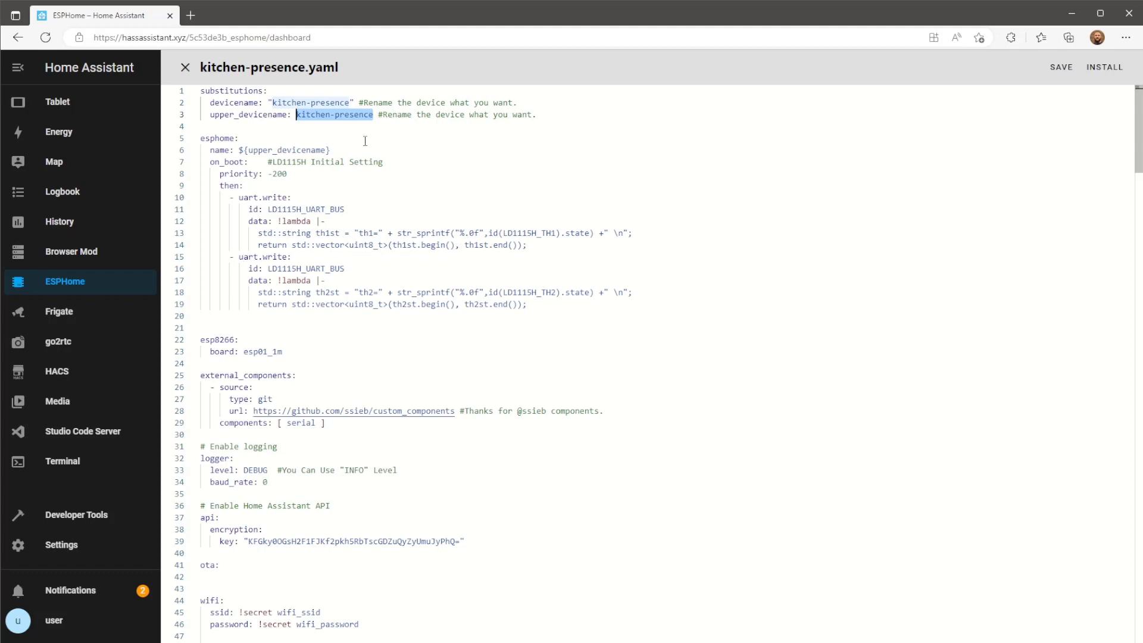
pyautogui.scroll(-2, 415, 240)
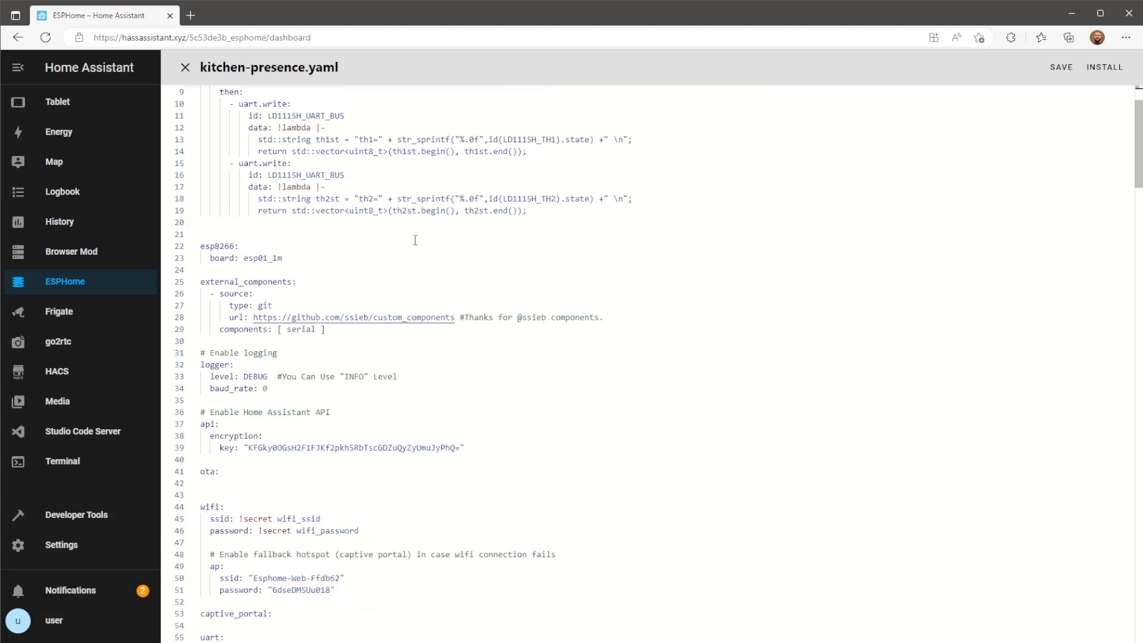
pyautogui.scroll(-1, 415, 240)
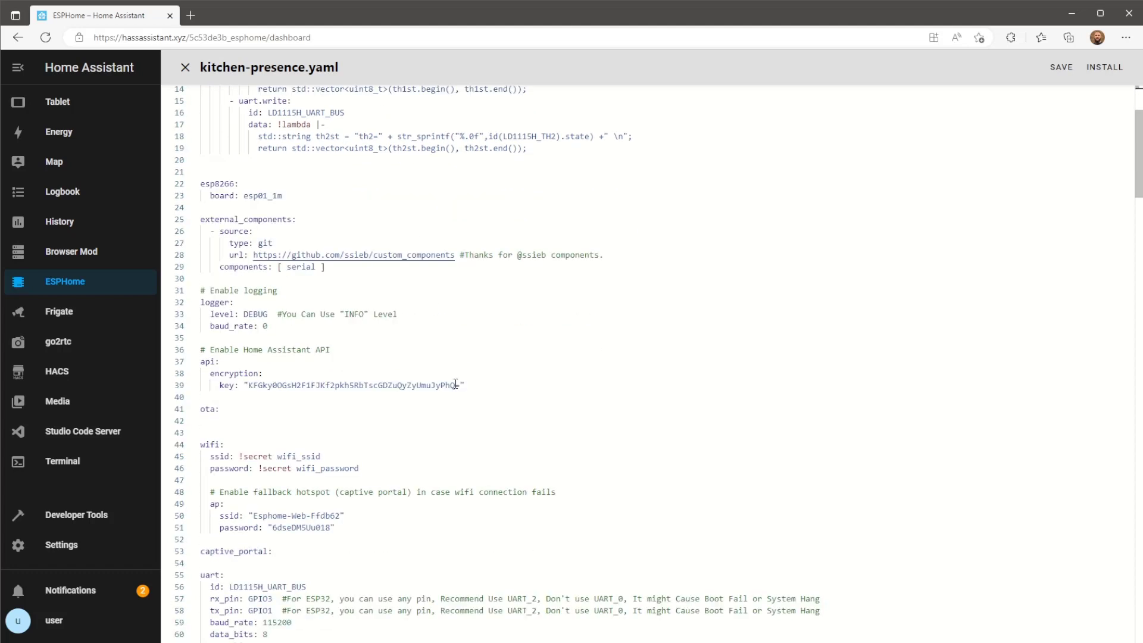
pyautogui.moveTo(463, 386); pyautogui.dragTo(248, 386)
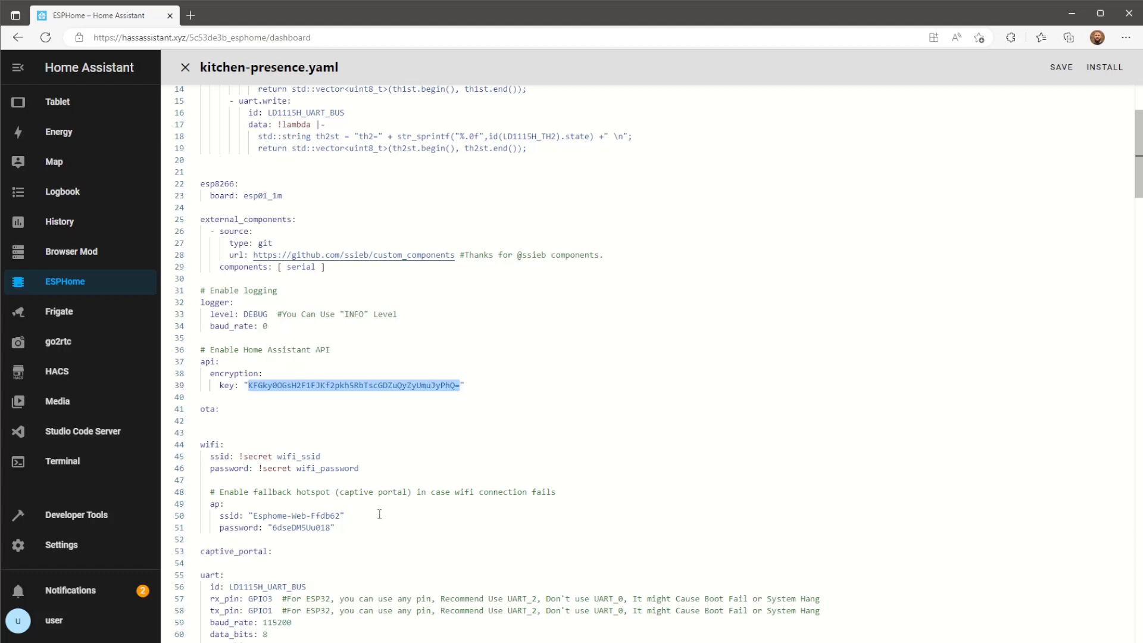
pyautogui.moveTo(329, 530)
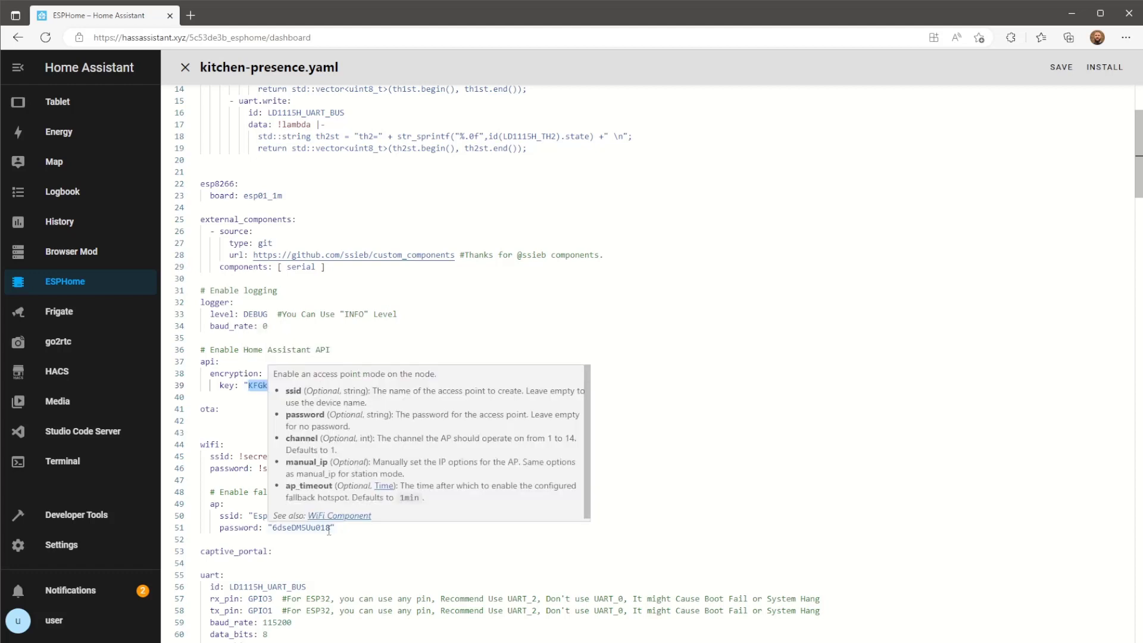
pyautogui.moveTo(328, 529); pyautogui.dragTo(272, 528)
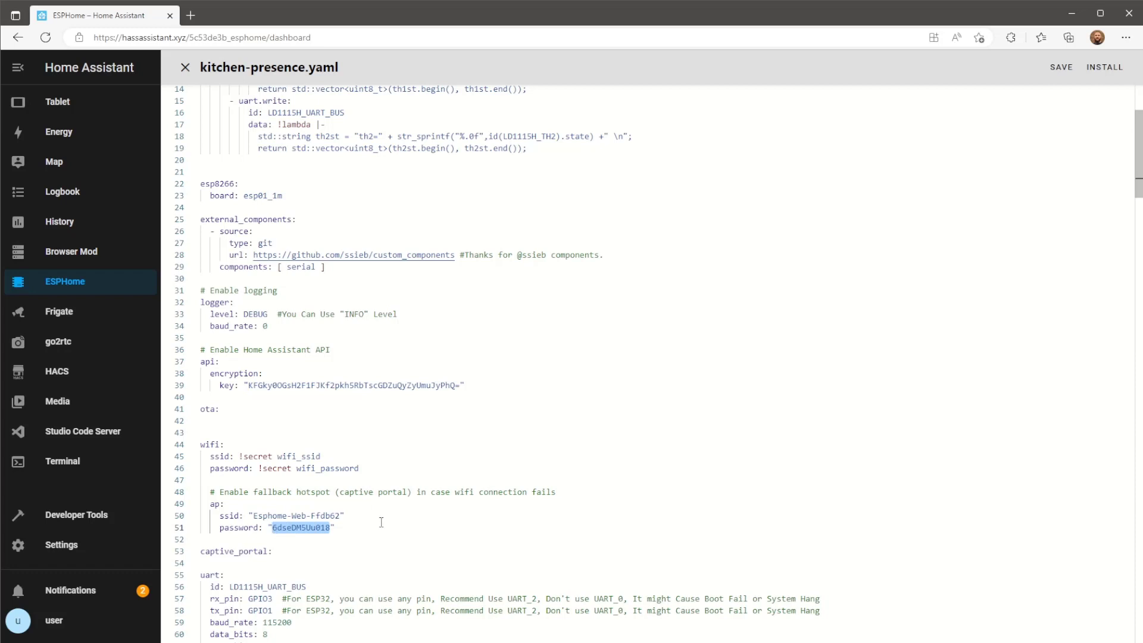
# Review the GPIO3 receive and GPIO1 transmit UART pins, then save kitchen-presence.yaml.
pyautogui.scroll(-2, 537, 528)
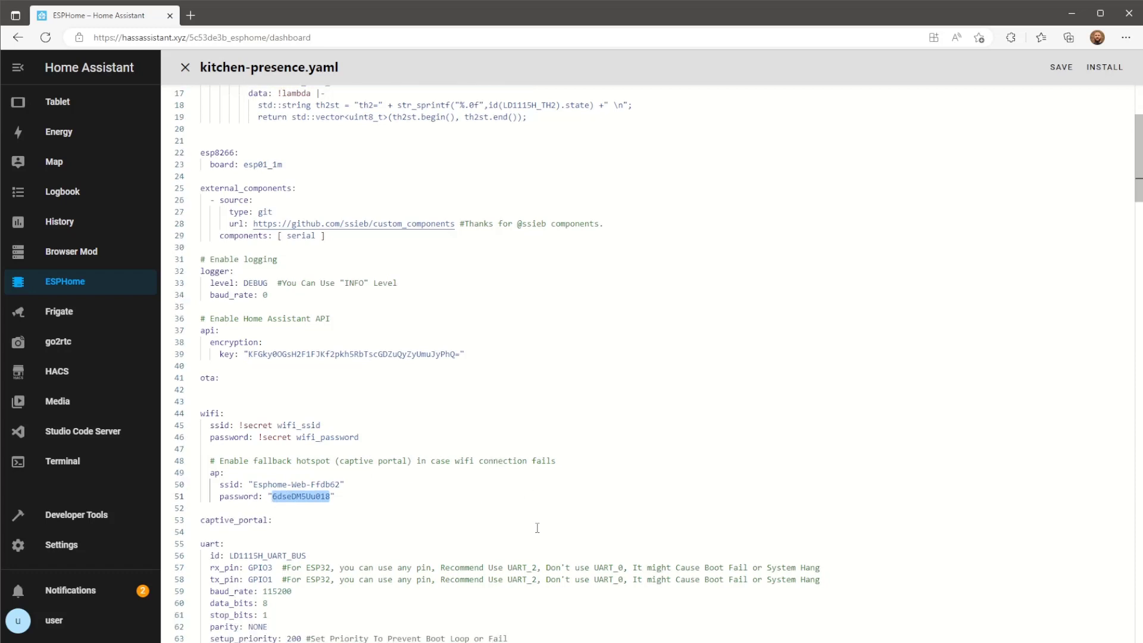
pyautogui.scroll(-1, 537, 528)
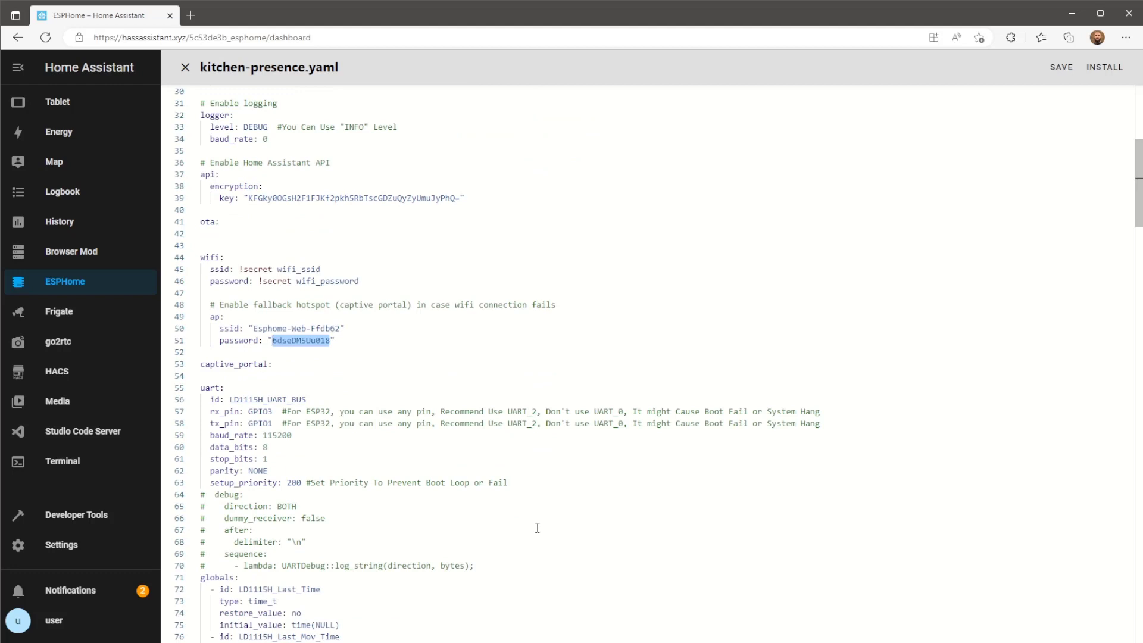
pyautogui.click(271, 414)
pyautogui.hotkey('shift', 'Left')
pyautogui.hotkey('shift', 'Left')
pyautogui.hotkey('shift', 'Left')
pyautogui.hotkey('shift', 'Left')
pyautogui.hotkey('shift', 'Left')
pyautogui.hotkey('shift', 'Left')
pyautogui.hotkey('shift', 'Right')
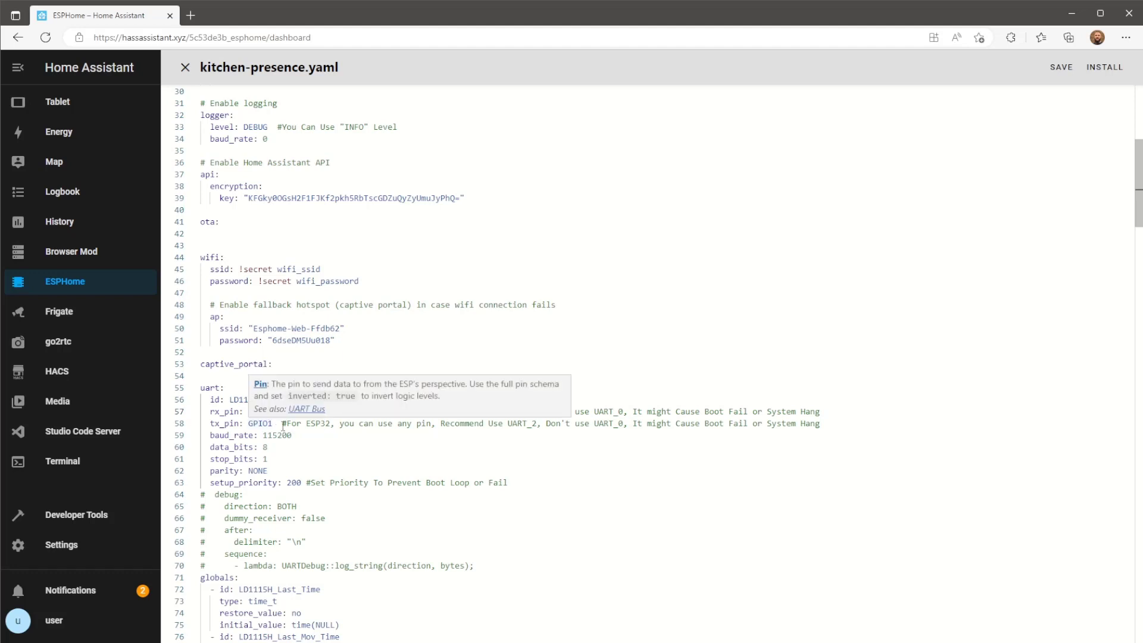
pyautogui.click(278, 425)
pyautogui.hotkey('shift', 'Left')
pyautogui.hotkey('shift', 'Left')
pyautogui.hotkey('shift', 'Left')
pyautogui.hotkey('shift', 'Left')
pyautogui.hotkey('shift', 'Left')
pyautogui.hotkey('shift', 'Left')
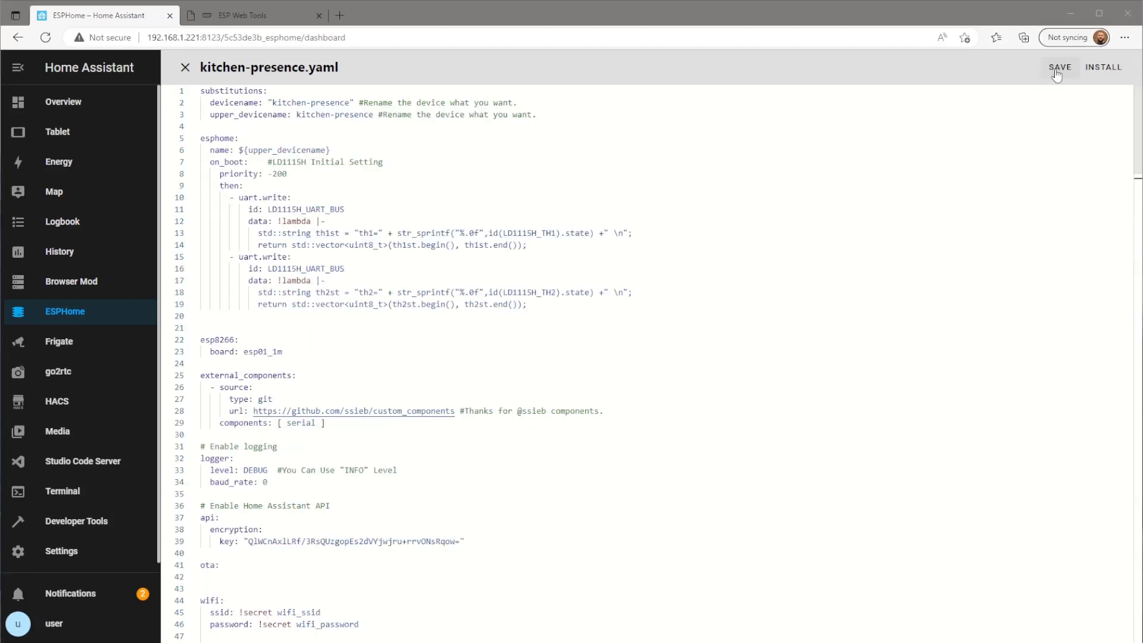
pyautogui.click(1058, 69)
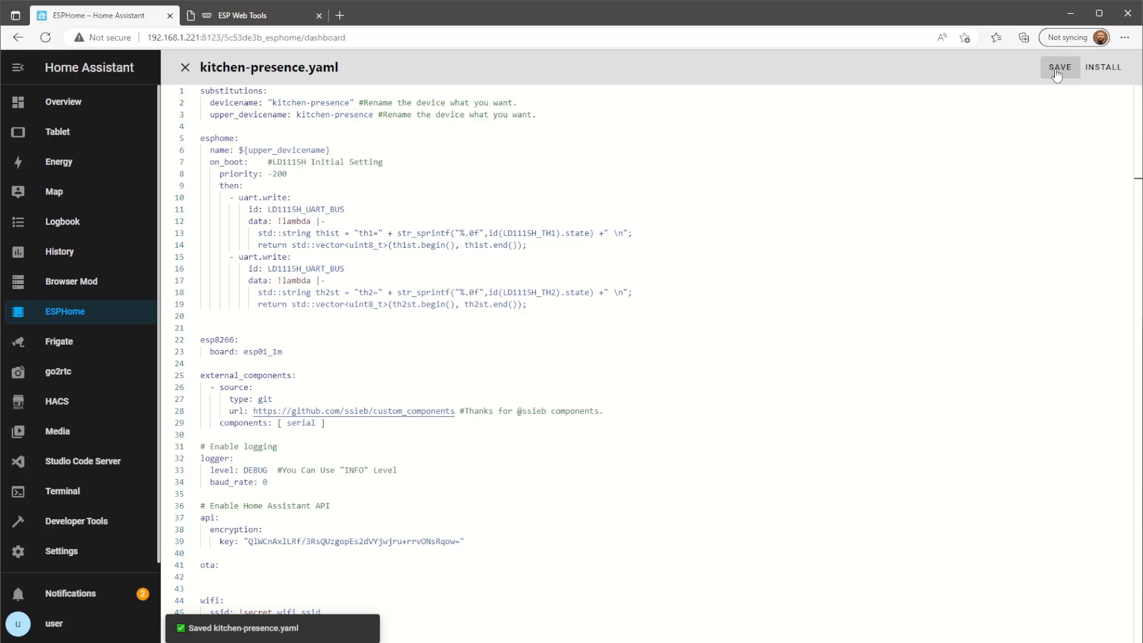
# Install the LD1115H configuration wirelessly and close the log once Movement readings stream in.
pyautogui.click(1106, 72)
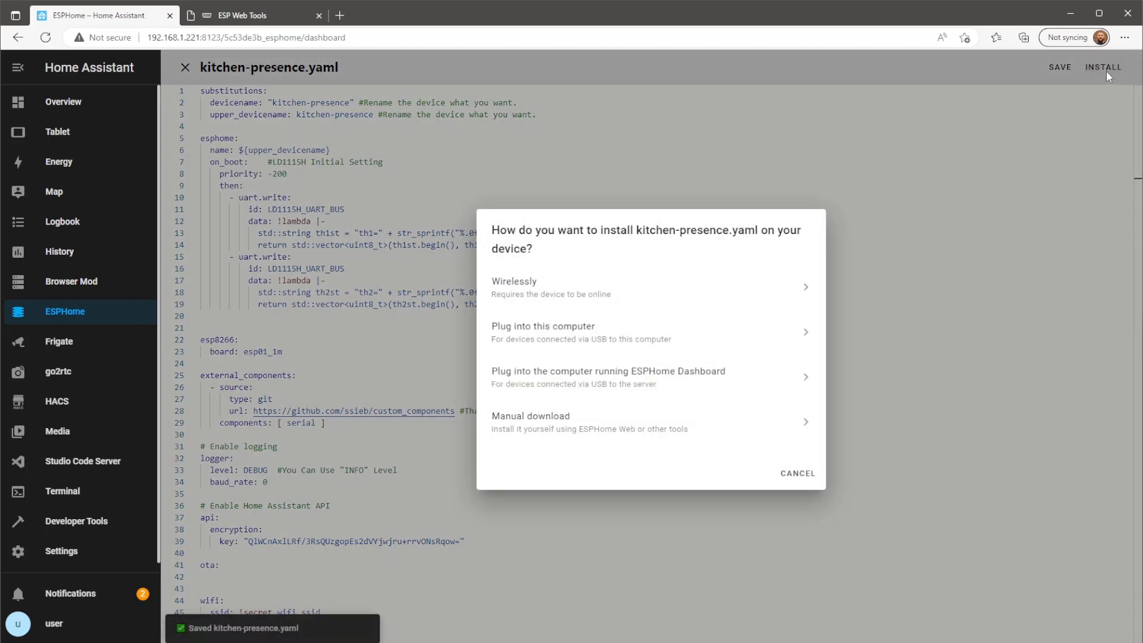
pyautogui.click(744, 291)
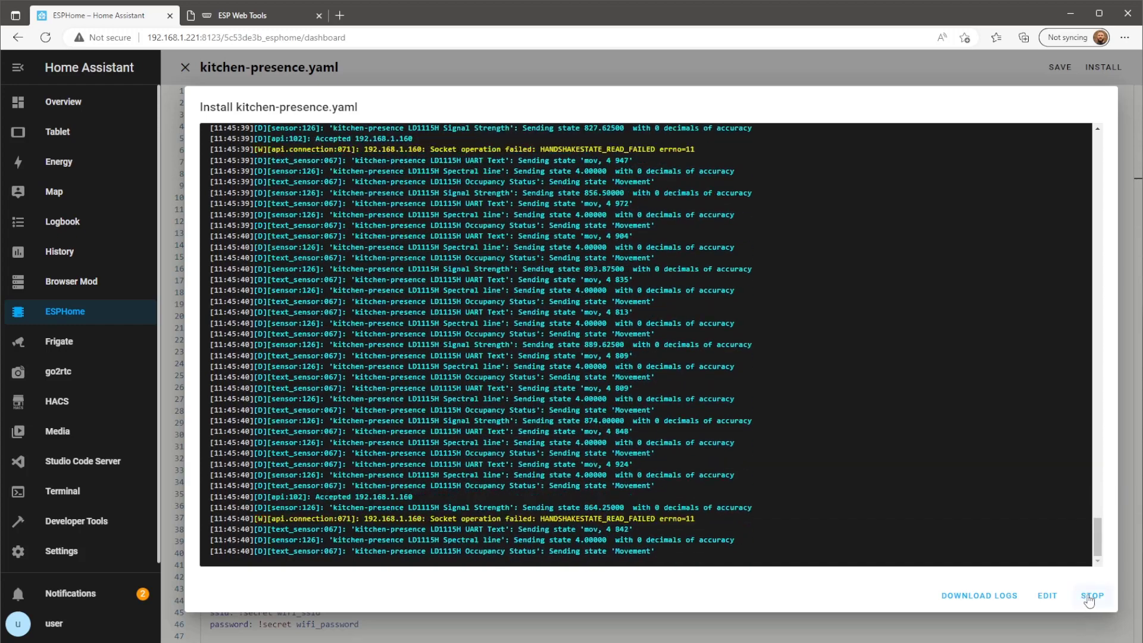
pyautogui.click(1091, 595)
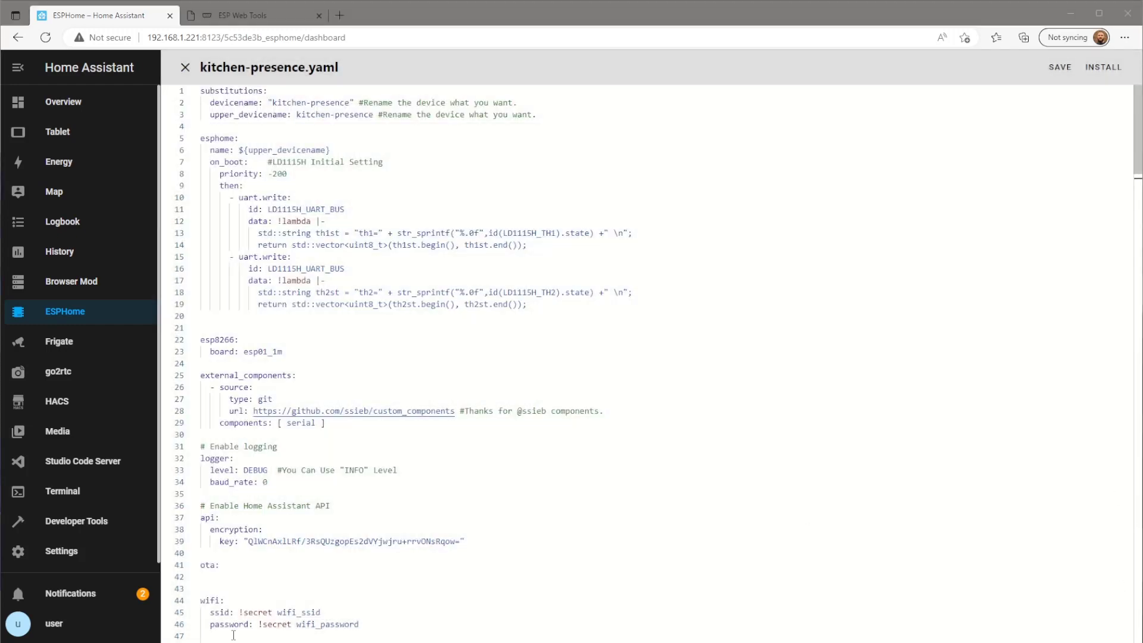
# In Devices & Services, configure and confirm the discovered ESPHome Web ffdb62 node.
pyautogui.click(91, 557)
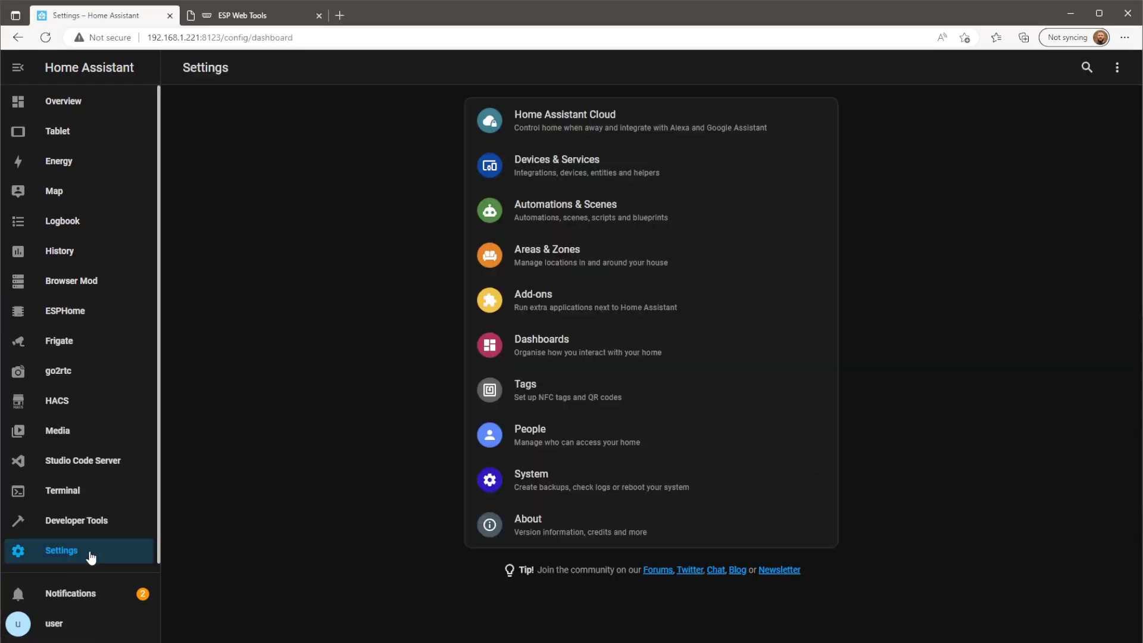
pyautogui.click(659, 173)
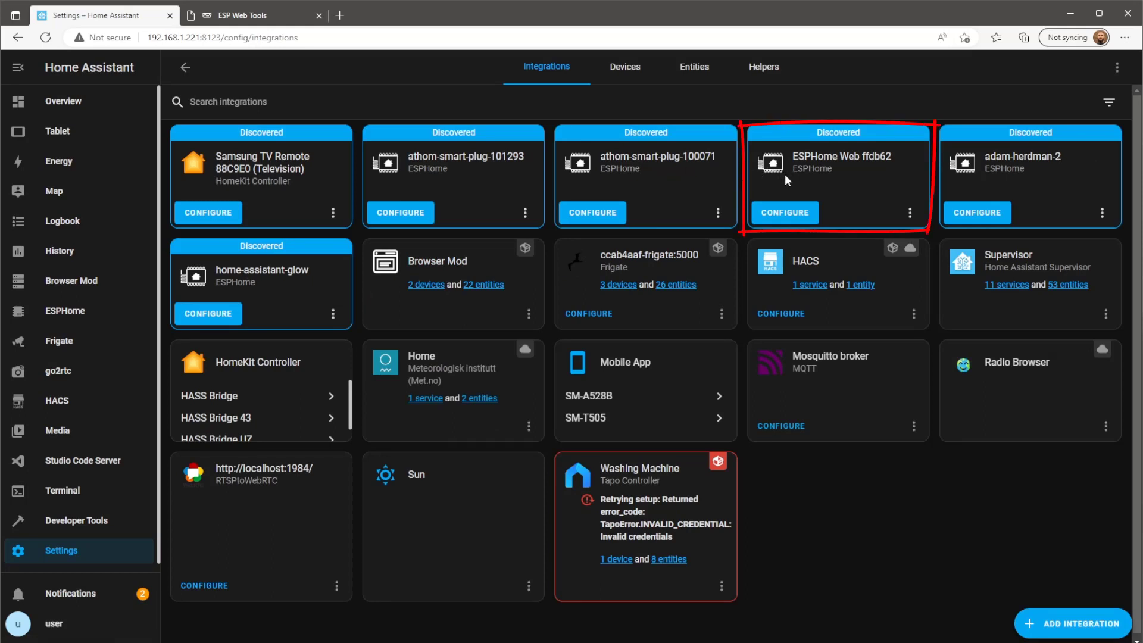
pyautogui.click(807, 218)
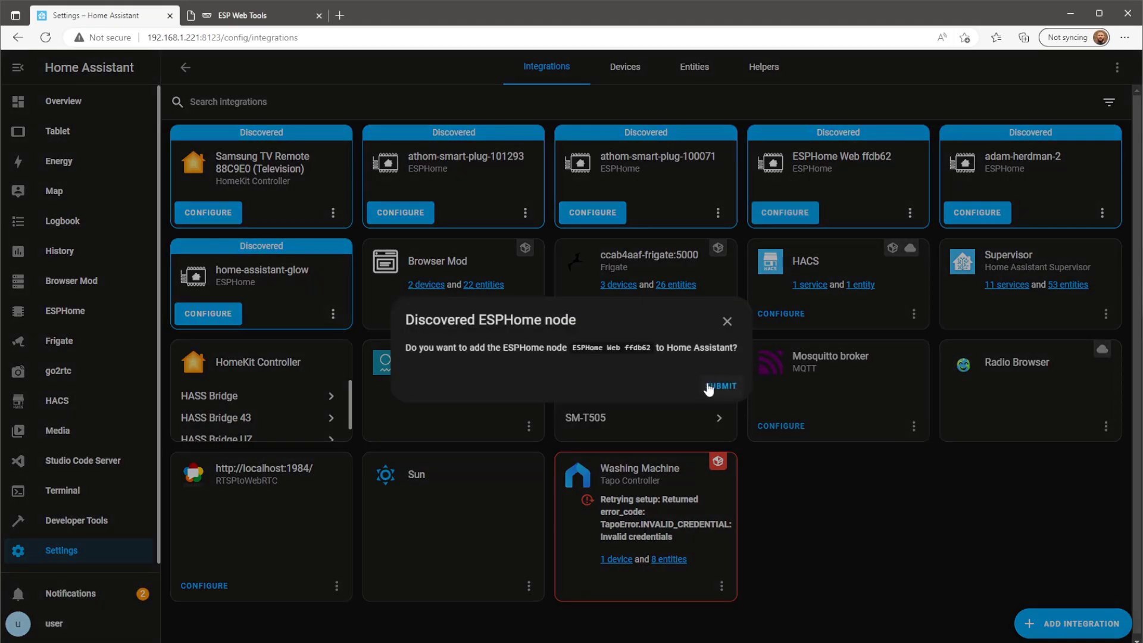
pyautogui.click(709, 387)
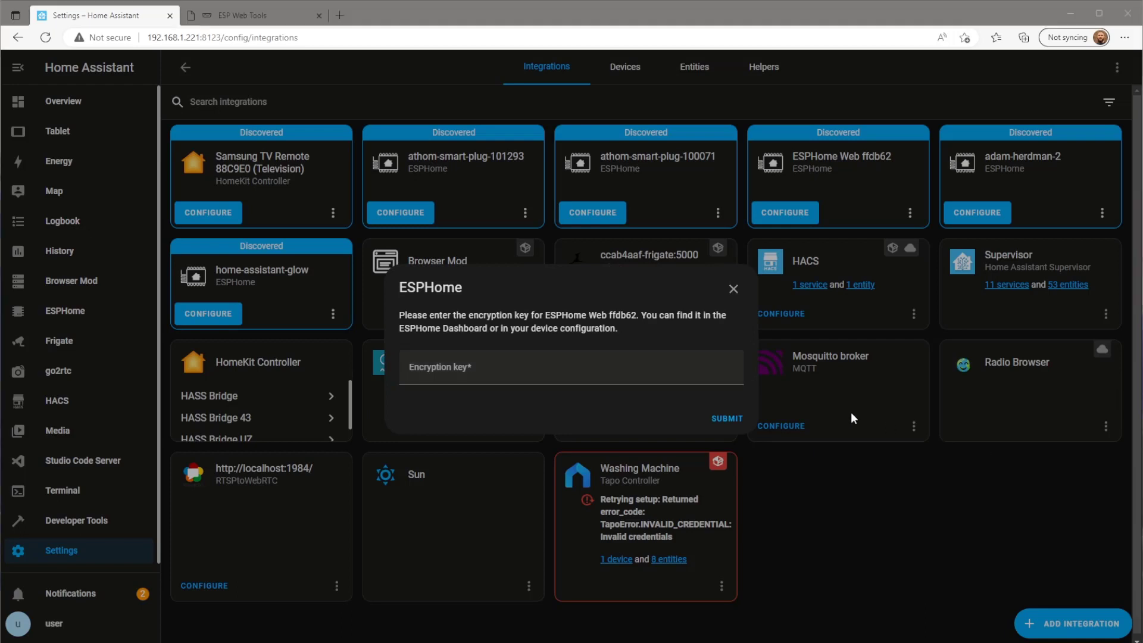
# Submit the pasted encryption key to finish adding kitchen-presence, then open its device page.
pyautogui.click(656, 368)
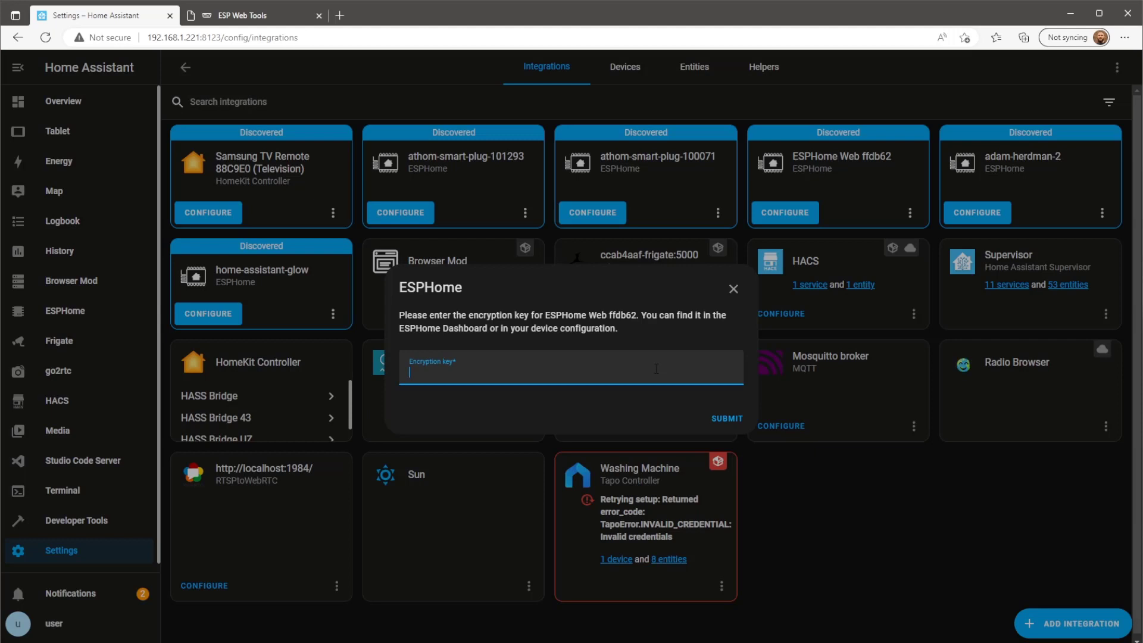
pyautogui.click(732, 422)
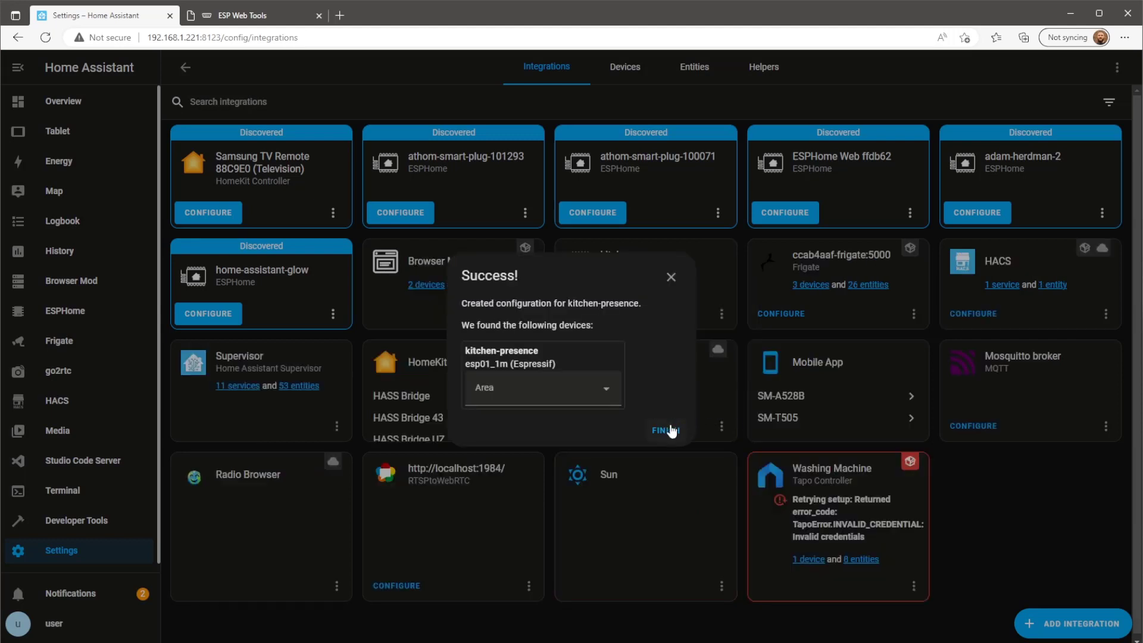
pyautogui.click(667, 433)
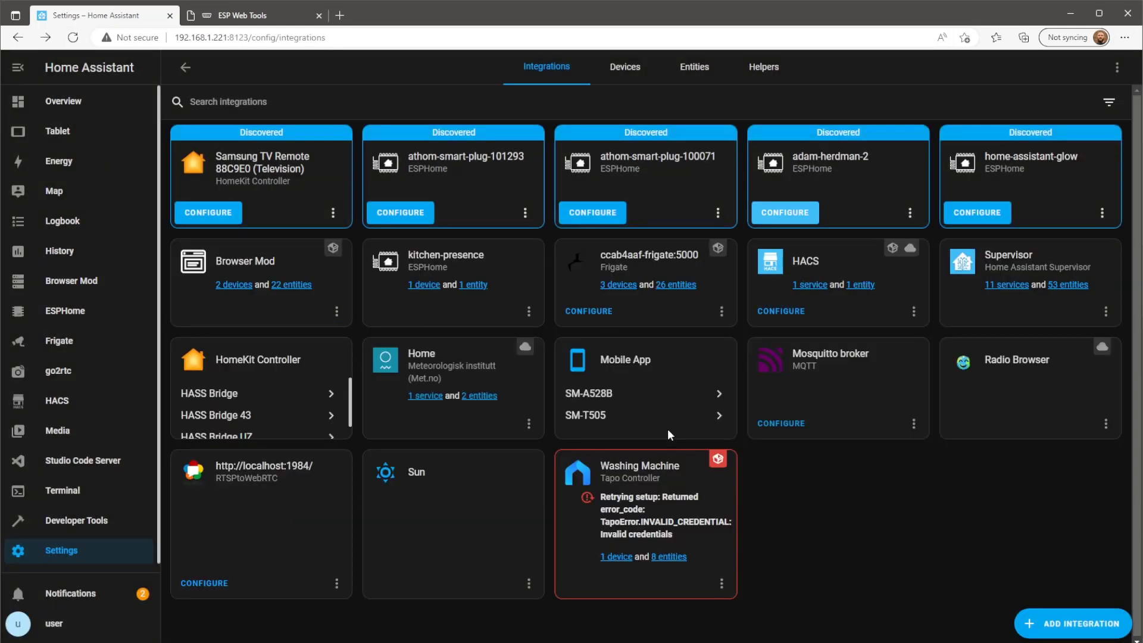
pyautogui.click(427, 284)
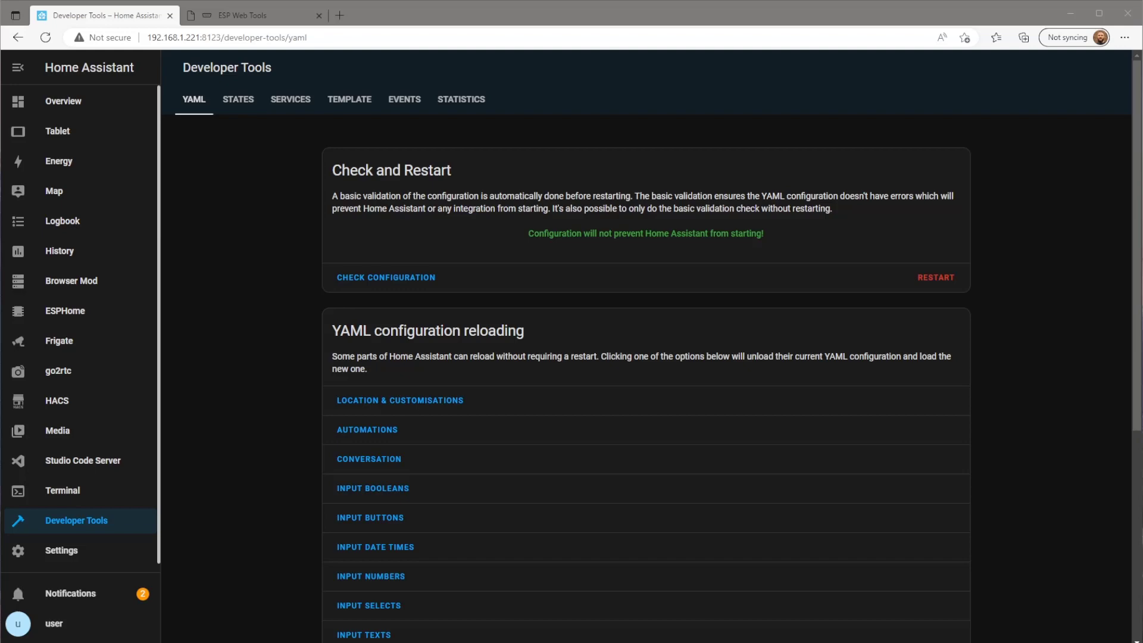
# Go back to the kitchen-presence device page through Settings and the integrations list.
pyautogui.click(103, 555)
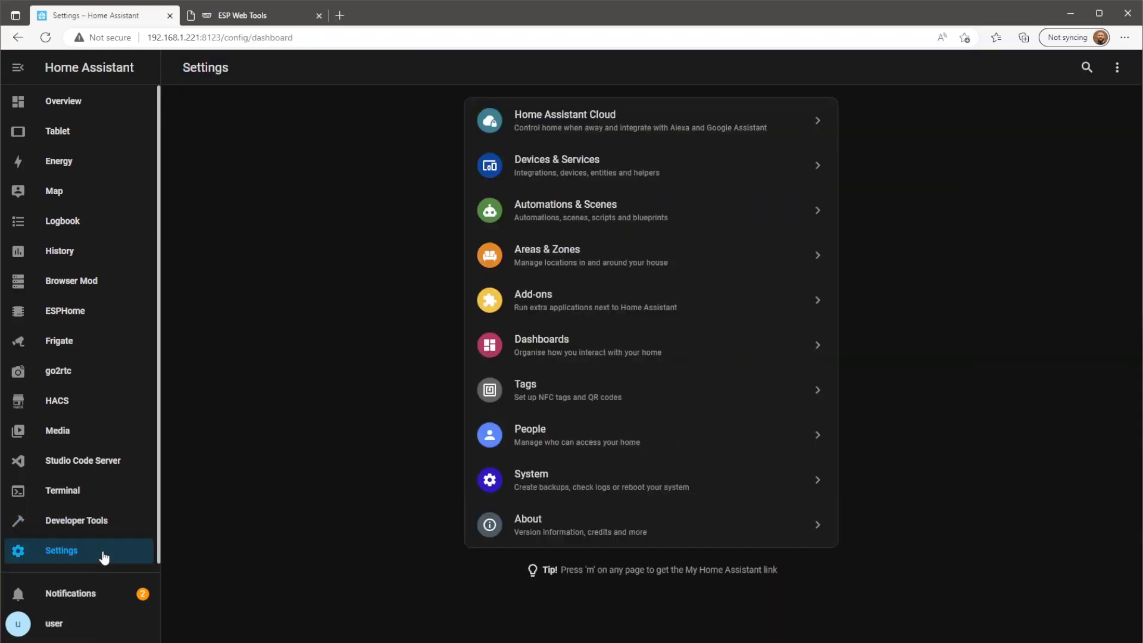
pyautogui.click(623, 171)
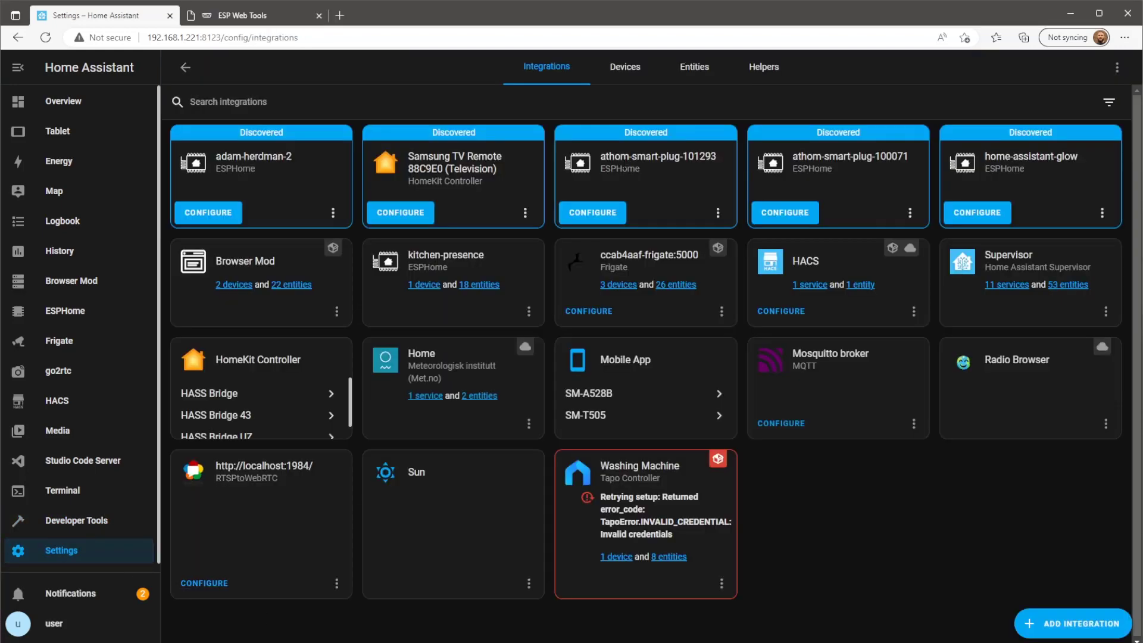
pyautogui.click(423, 285)
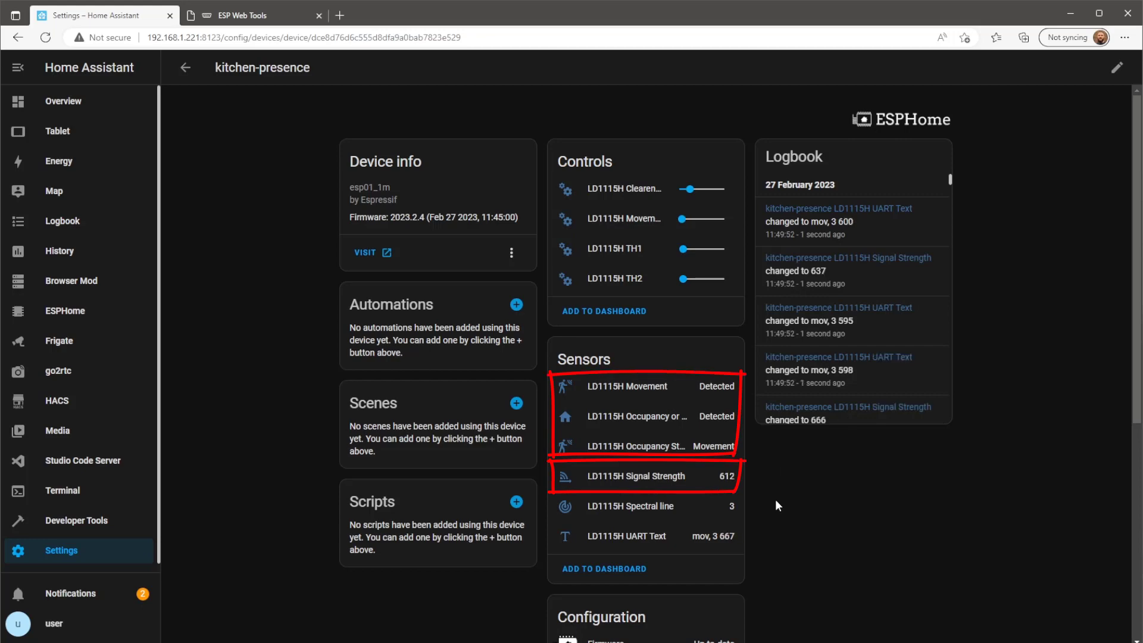
# Copy the Occupancy or Movement sensor's entity ID from its settings dialog, then close the dialog.
pyautogui.click(657, 417)
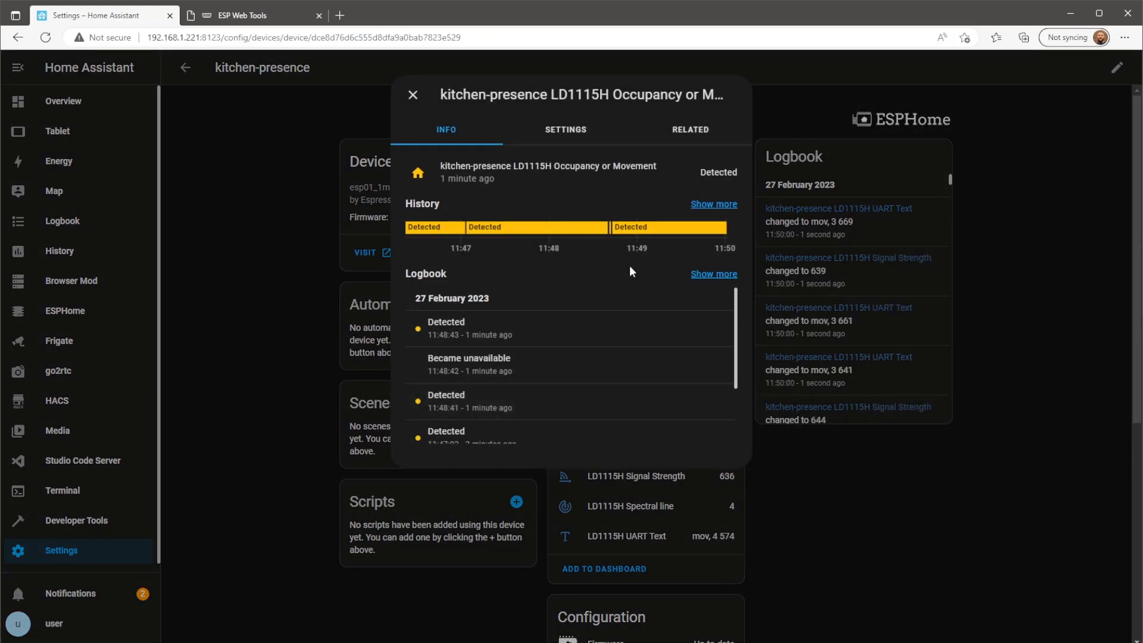
pyautogui.click(569, 139)
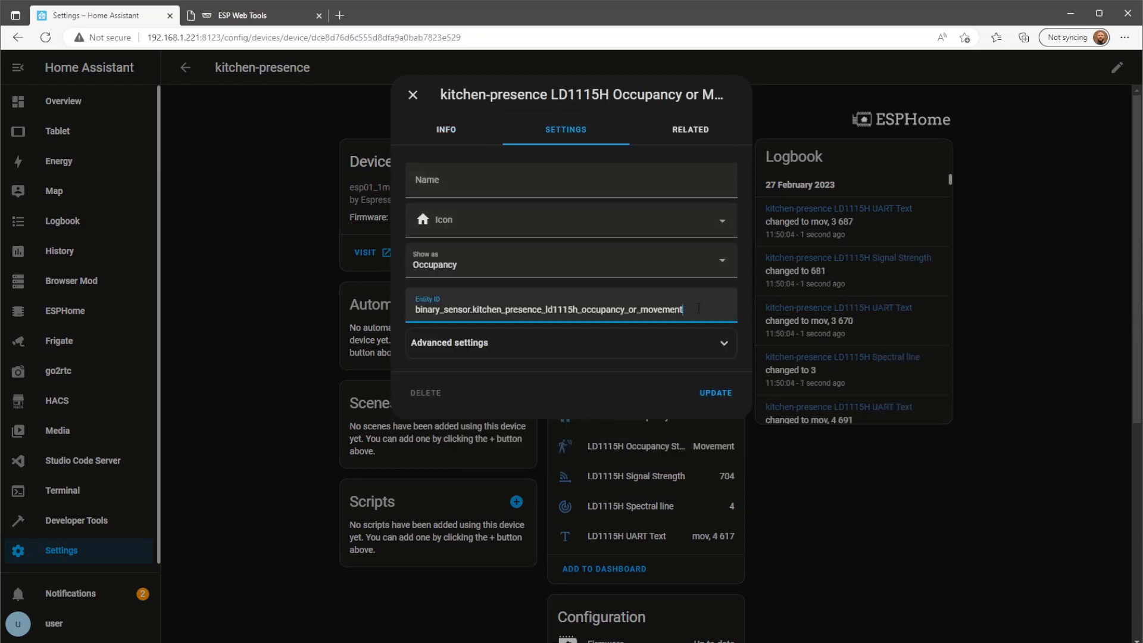
pyautogui.moveTo(683, 309); pyautogui.dragTo(409, 310)
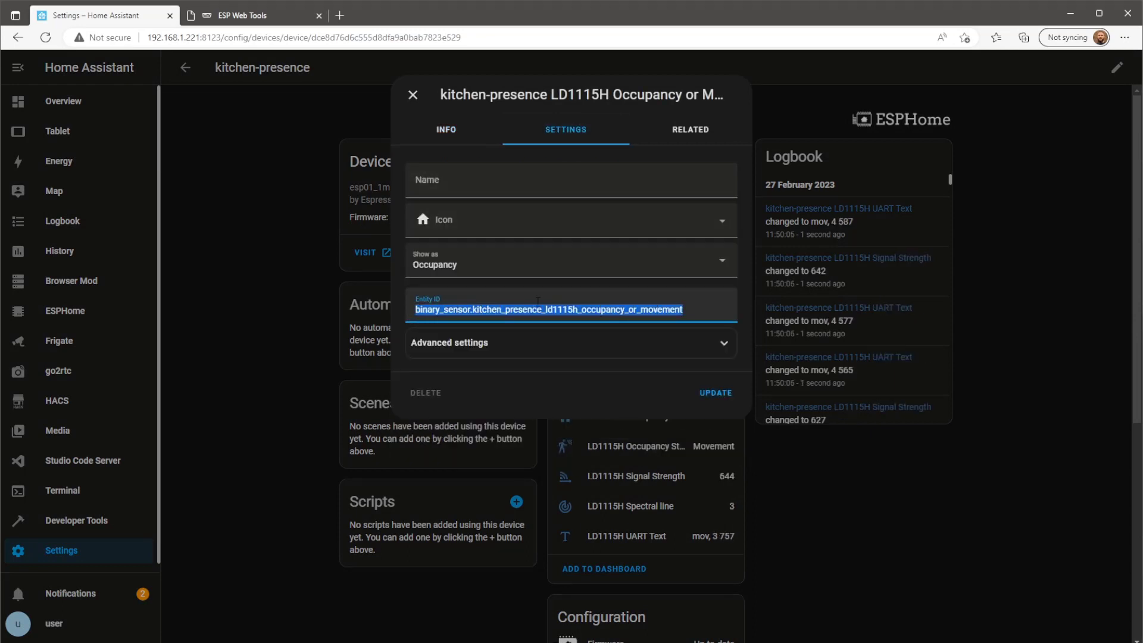
pyautogui.rightClick(640, 309)
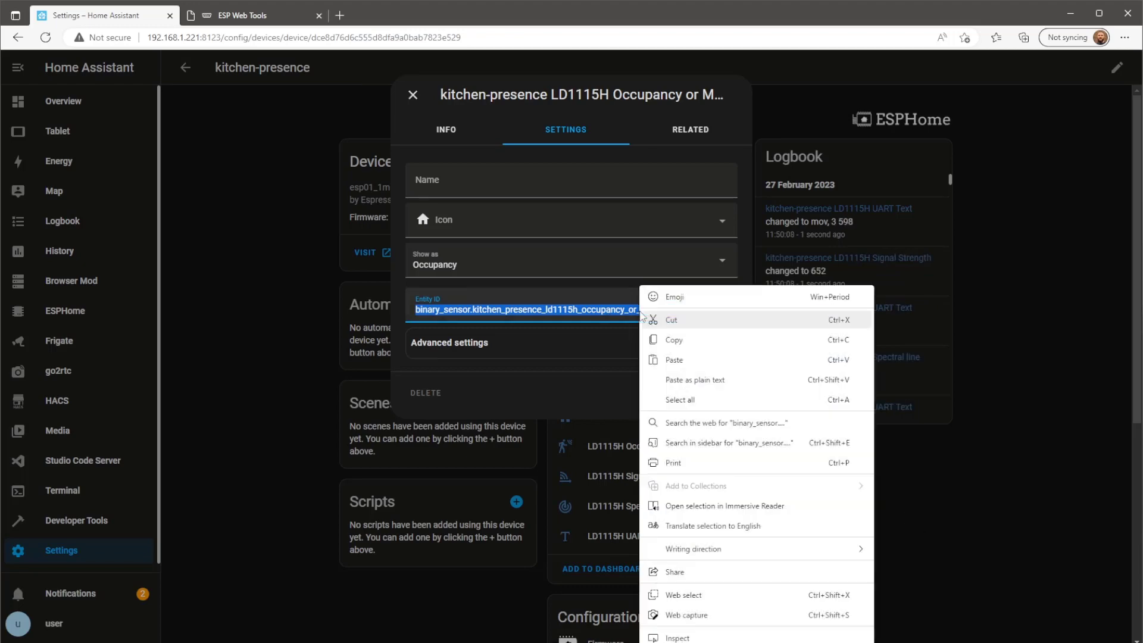
pyautogui.click(682, 347)
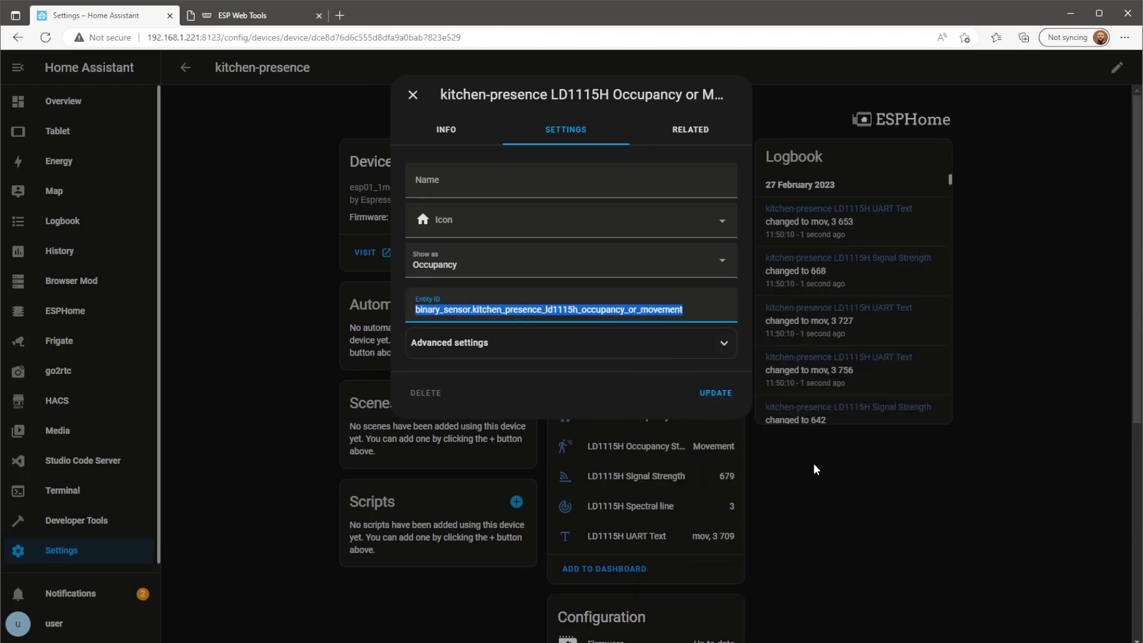
pyautogui.click(814, 465)
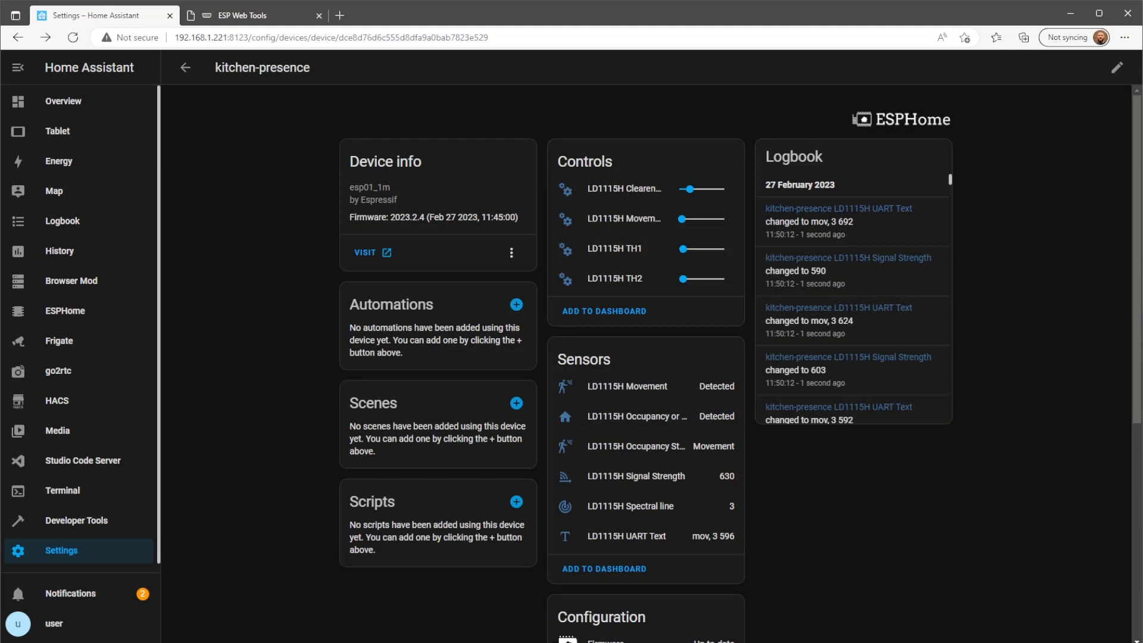
# Create a new empty automation from Settings > Automations & Scenes.
pyautogui.click(110, 554)
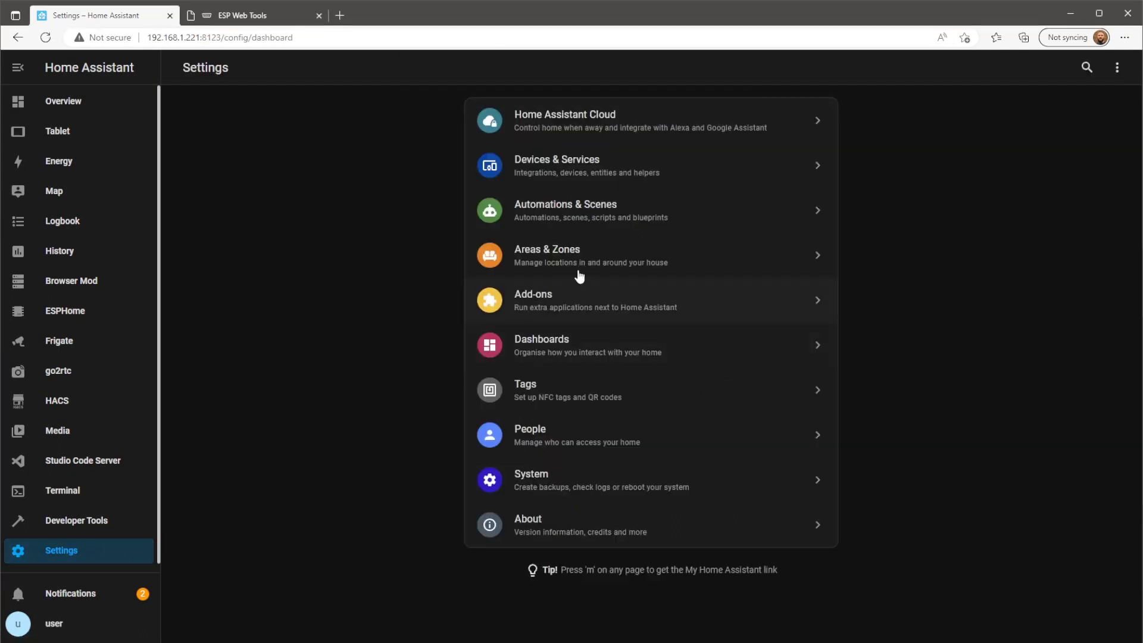
pyautogui.click(673, 229)
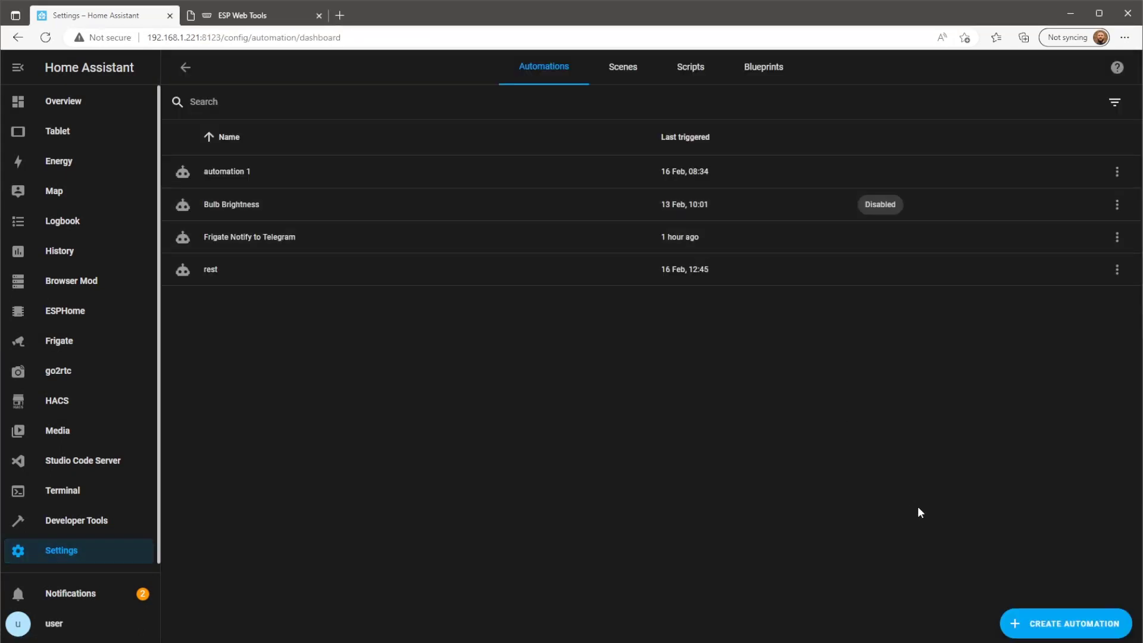
pyautogui.click(1039, 626)
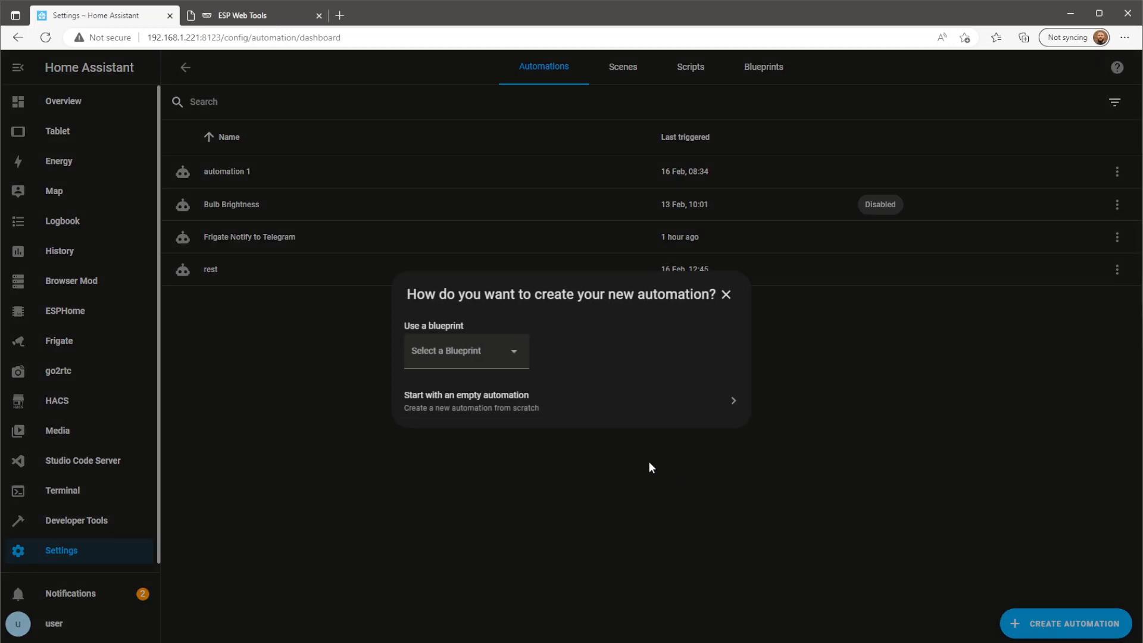
pyautogui.click(541, 417)
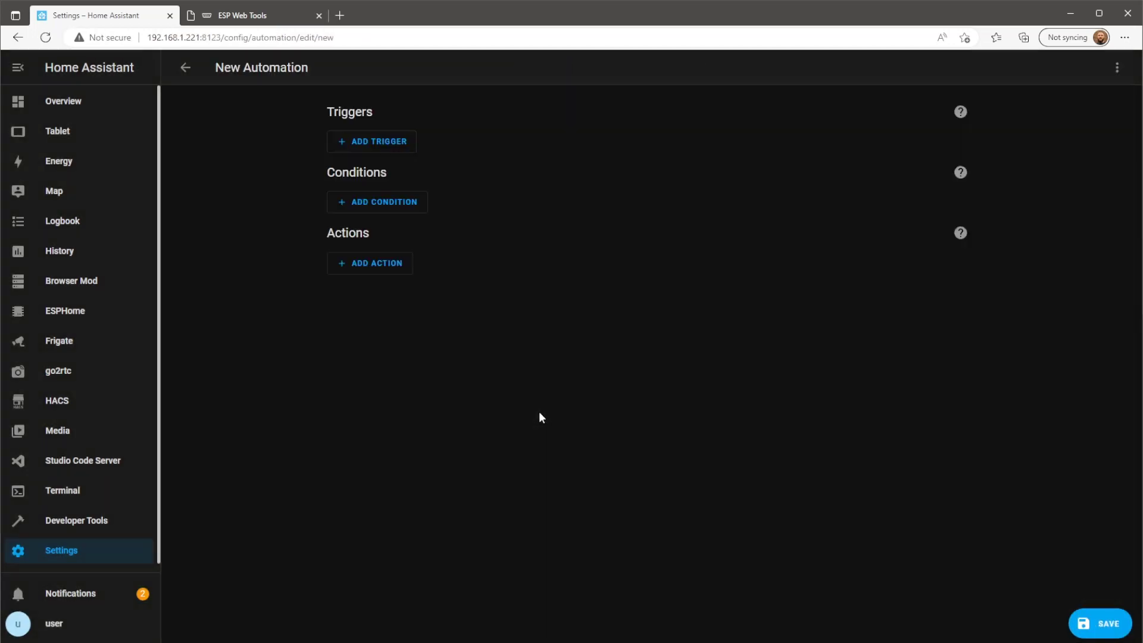
# Add a State trigger on the Occupancy or Movement sensor to Detected, with trigger ID 'detected'.
pyautogui.click(365, 148)
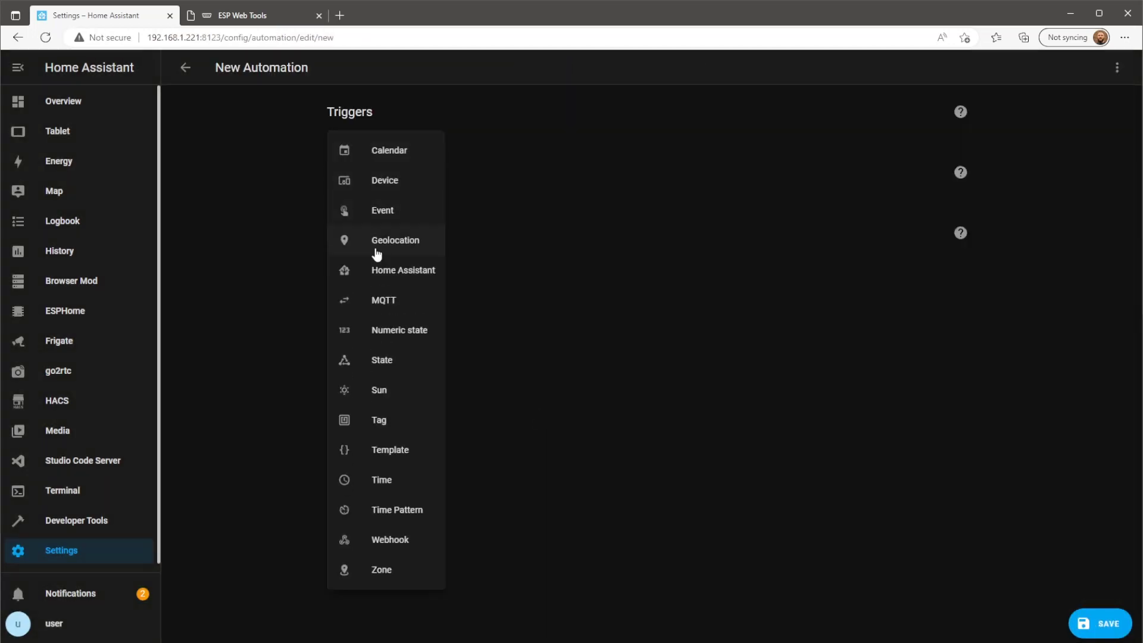
pyautogui.click(391, 362)
pyautogui.click(419, 209)
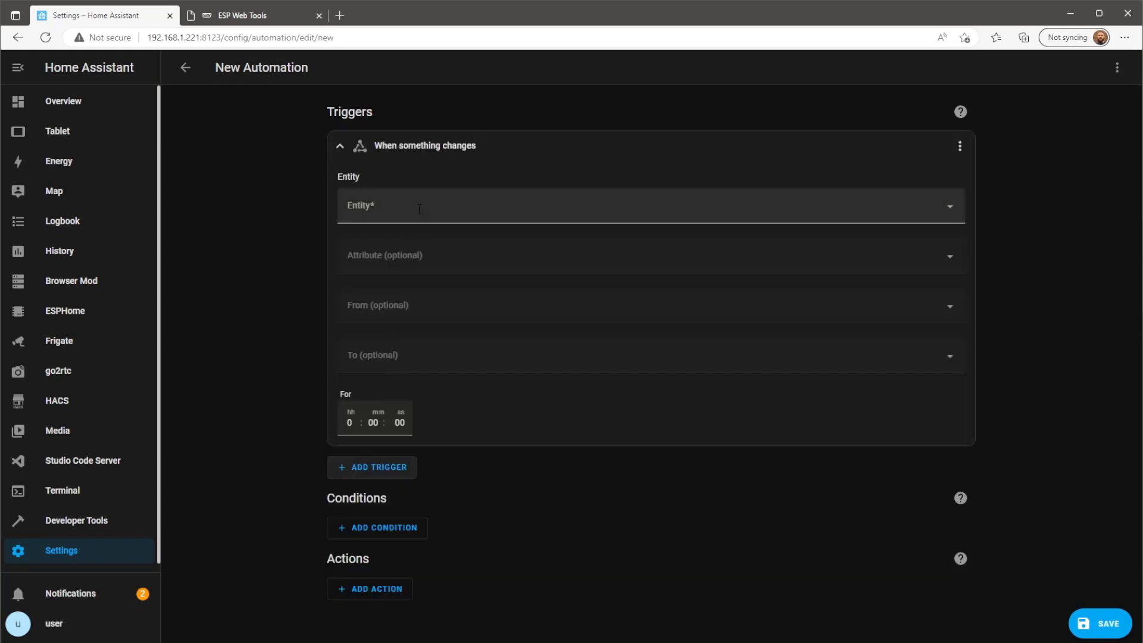
pyautogui.hotkey('ctrl', 'v')
pyautogui.click(467, 253)
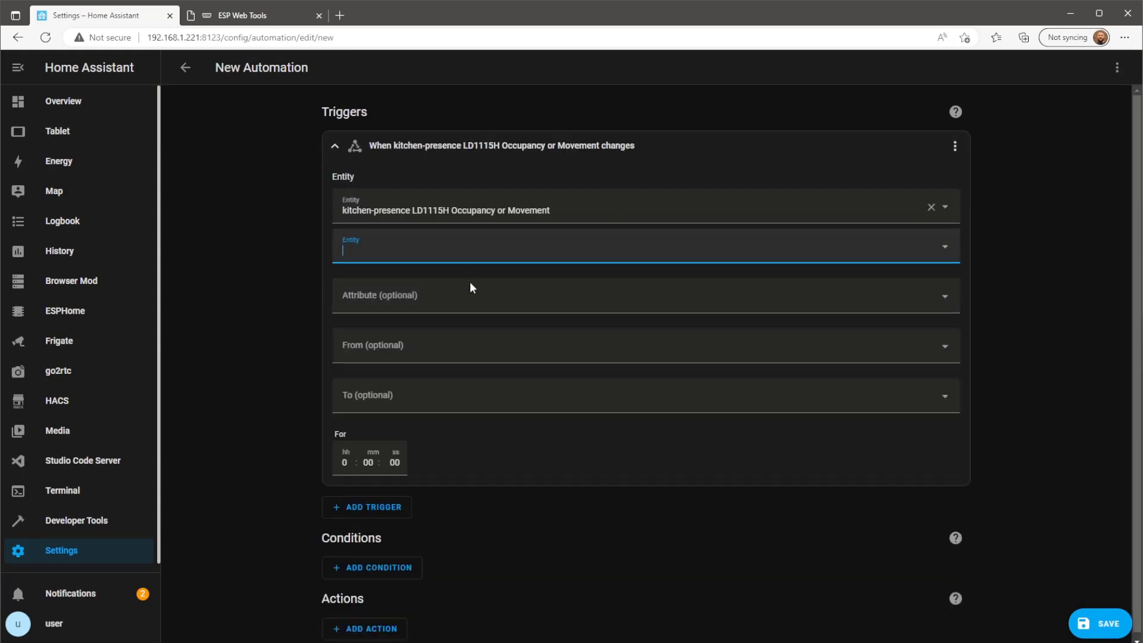
pyautogui.click(461, 390)
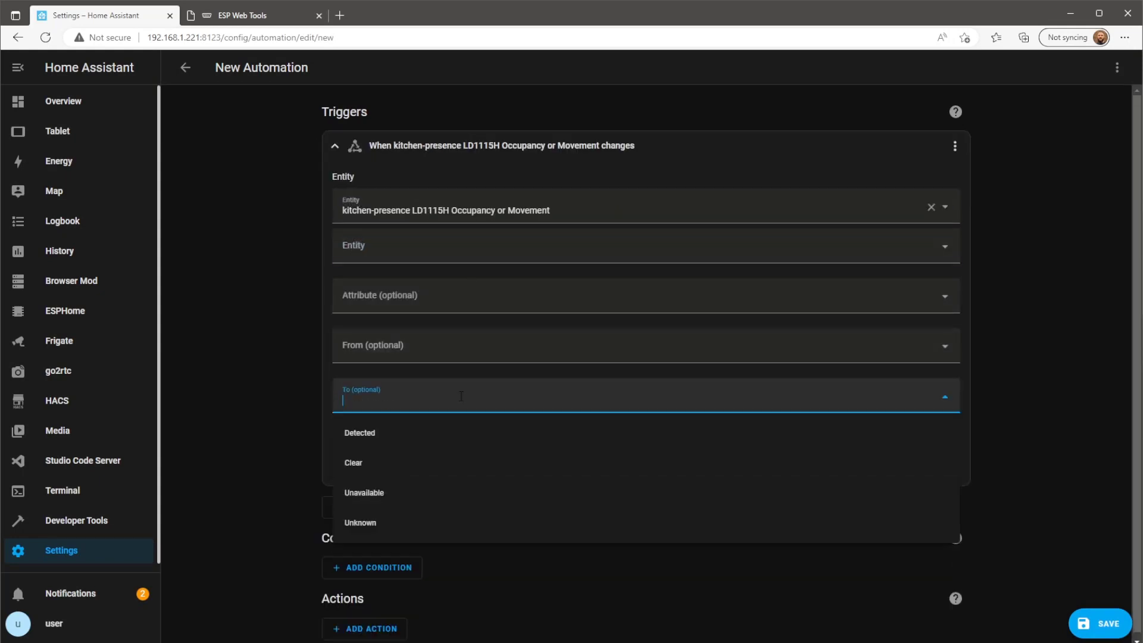
pyautogui.click(454, 433)
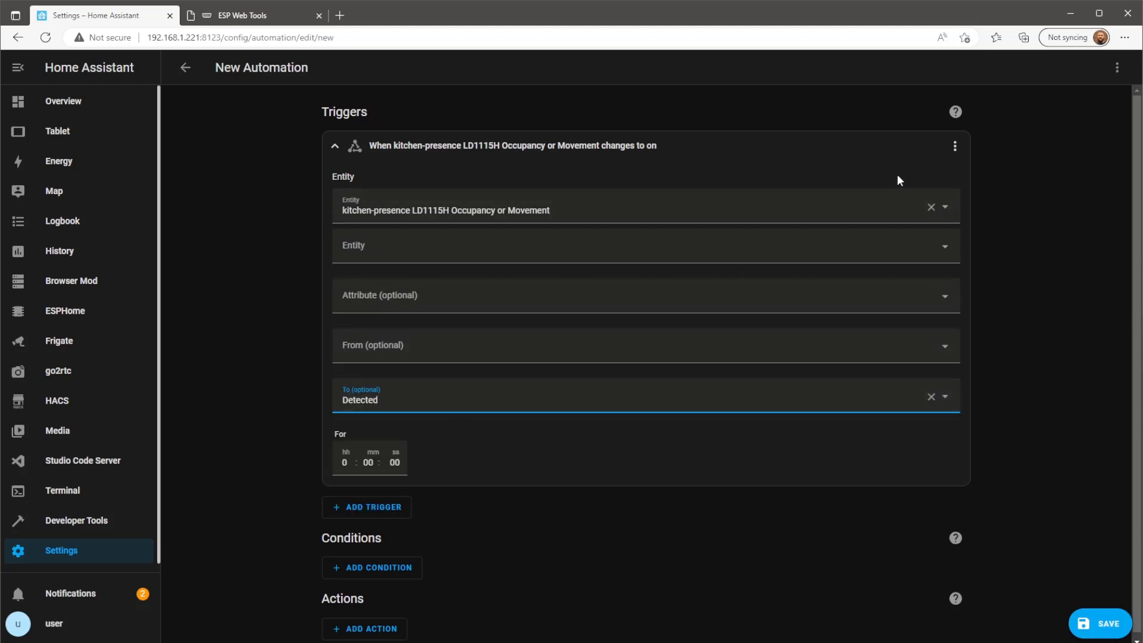
pyautogui.click(955, 146)
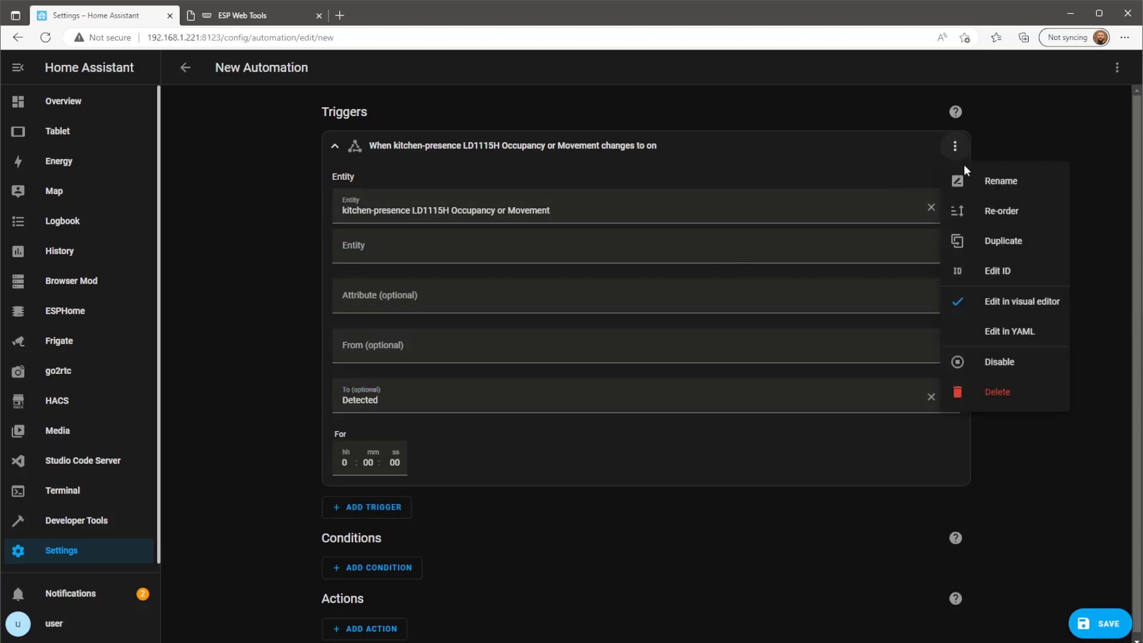
pyautogui.click(971, 271)
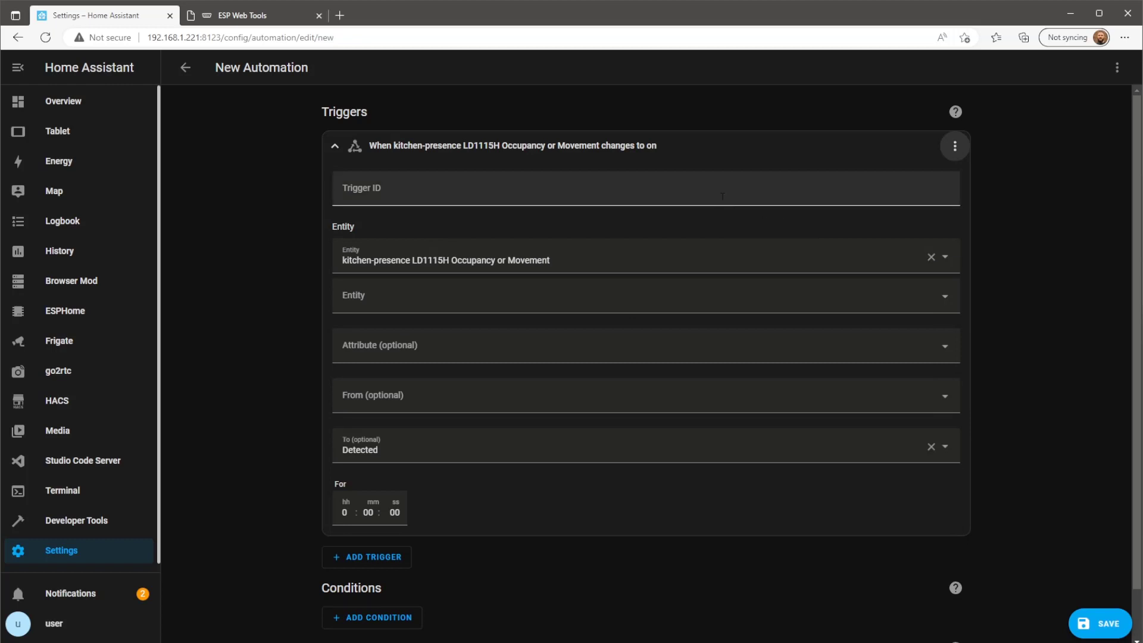
pyautogui.click(722, 196)
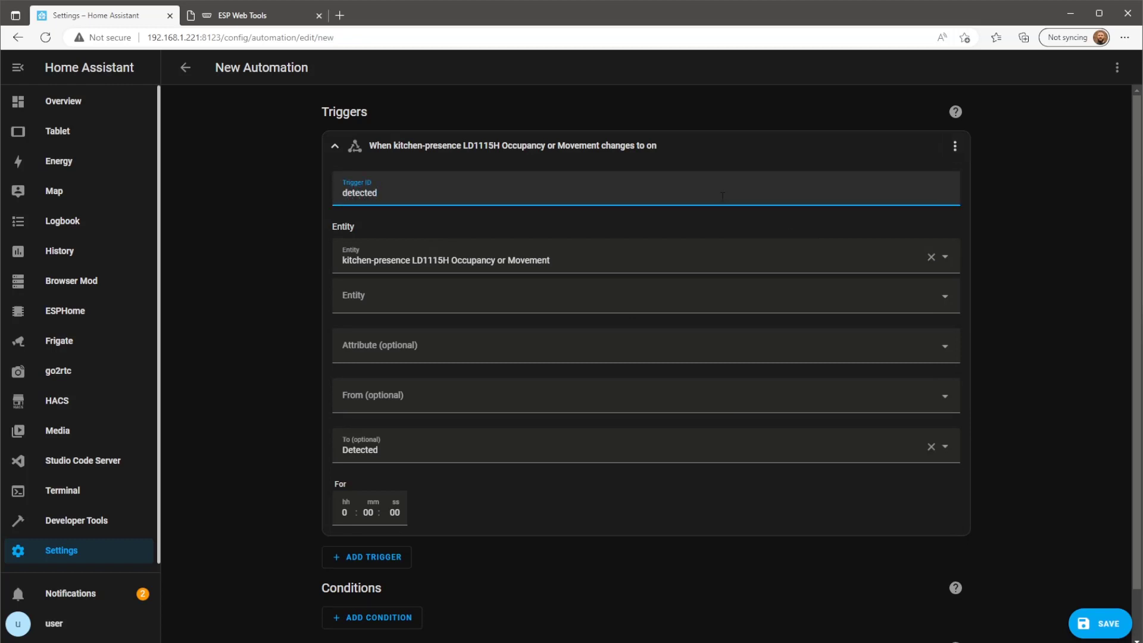
pyautogui.click(1059, 259)
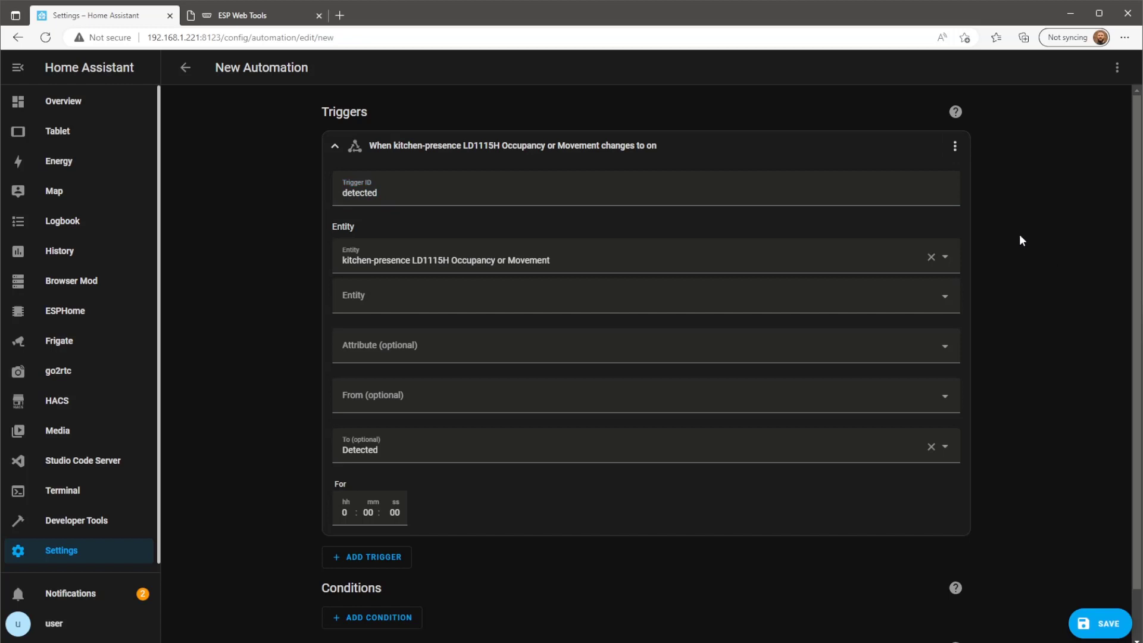
# Duplicate the trigger, giving the copy trigger ID 'clear' and target state Clear.
pyautogui.click(955, 149)
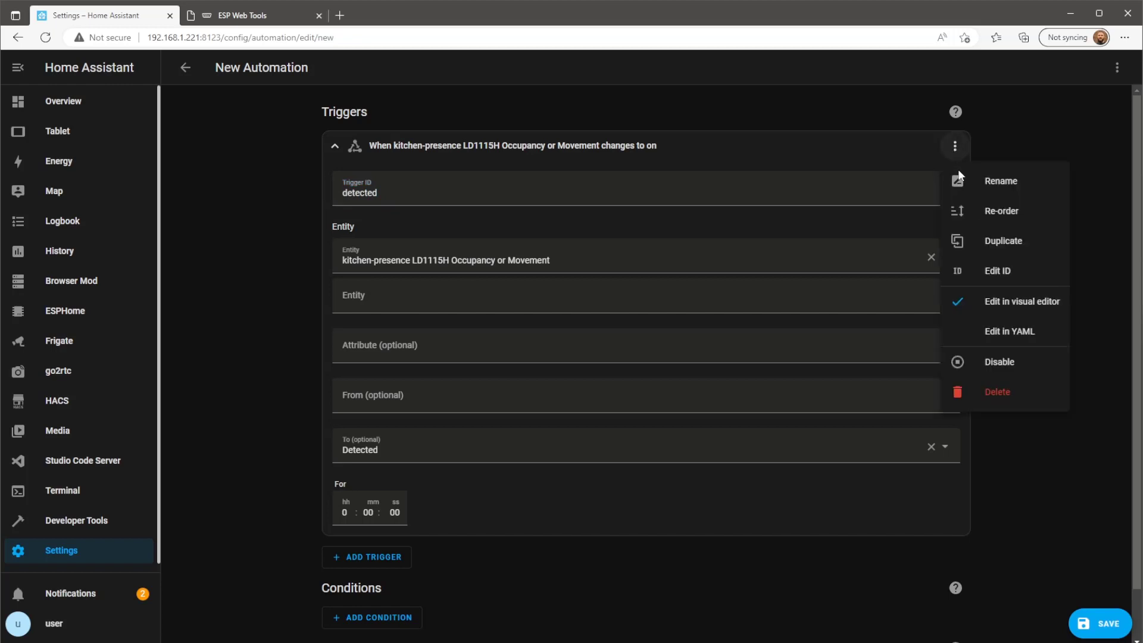
pyautogui.click(996, 241)
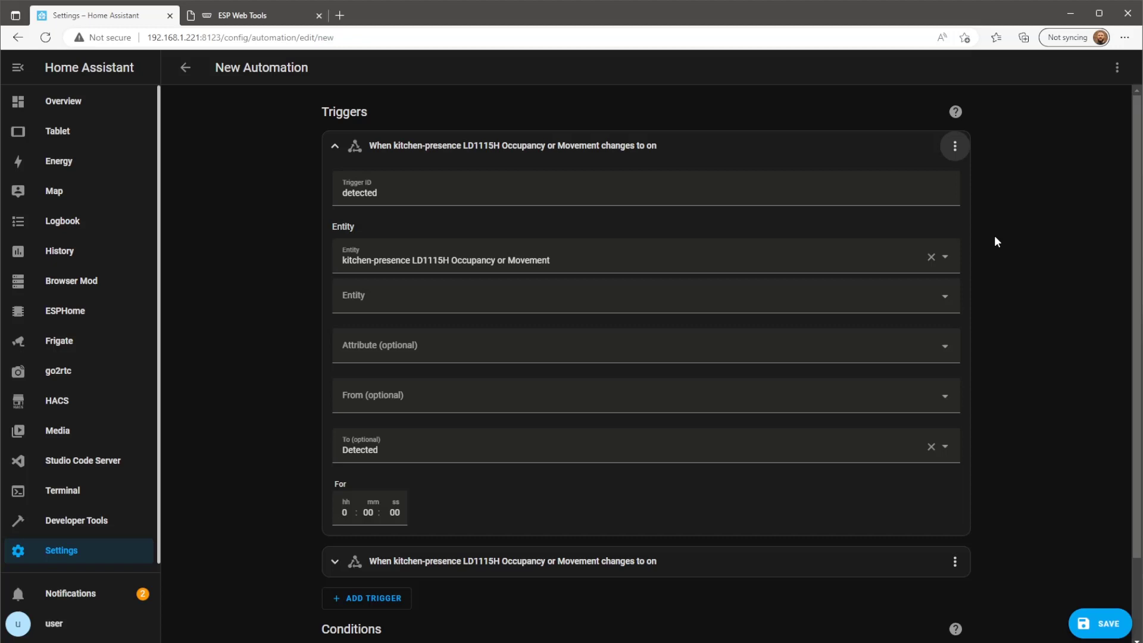
pyautogui.click(732, 575)
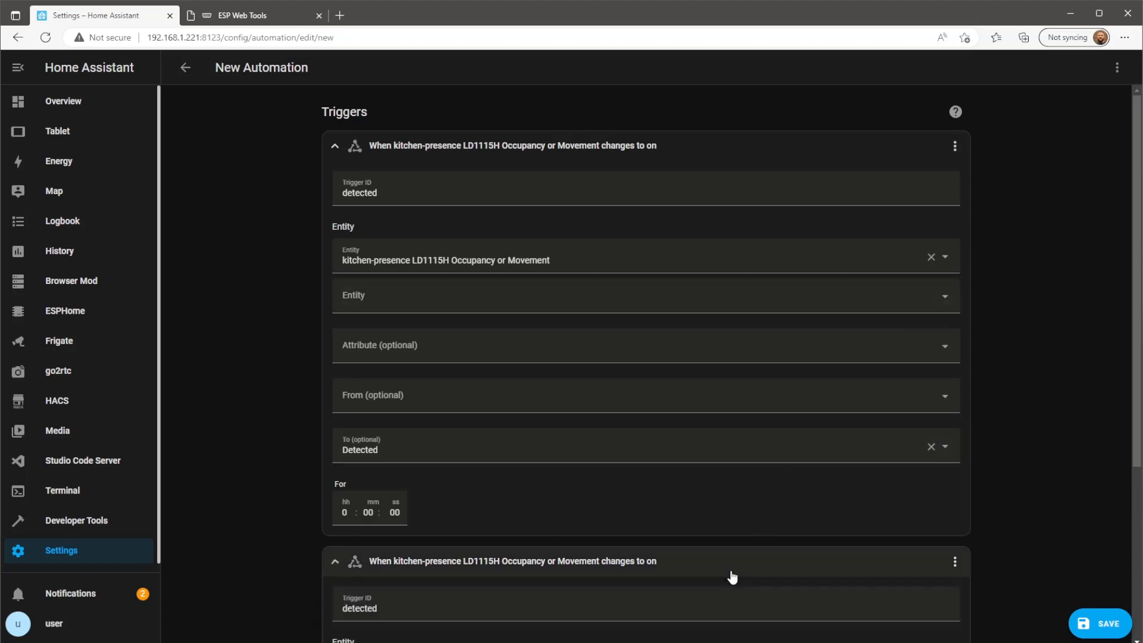
pyautogui.scroll(-5, 633, 502)
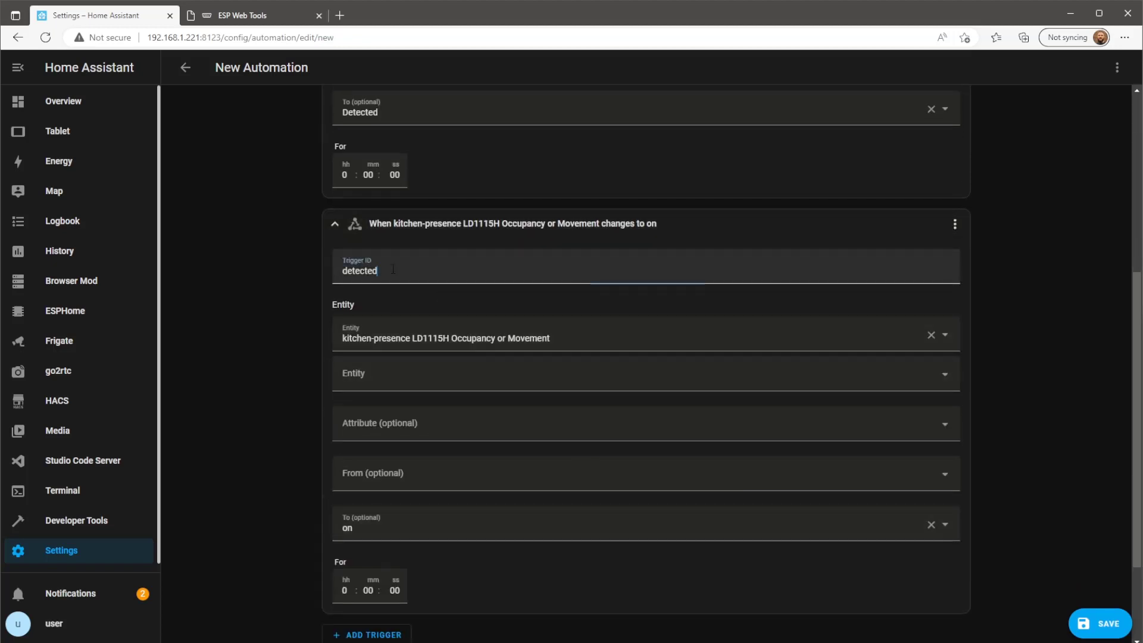
pyautogui.moveTo(430, 273); pyautogui.dragTo(283, 270)
pyautogui.write('clear')
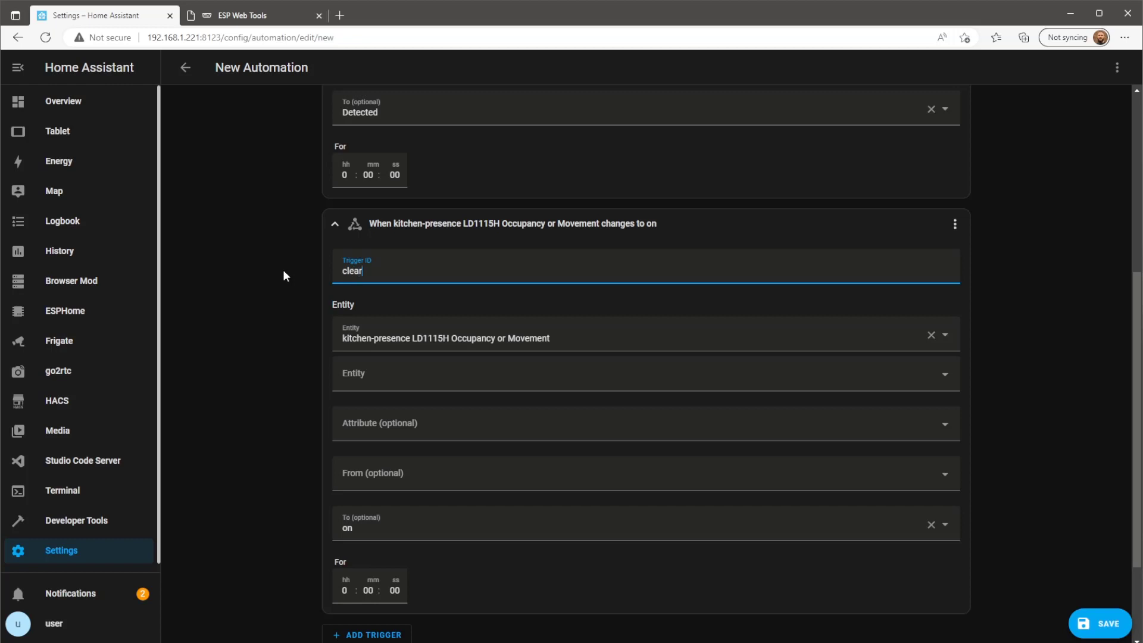
pyautogui.click(284, 274)
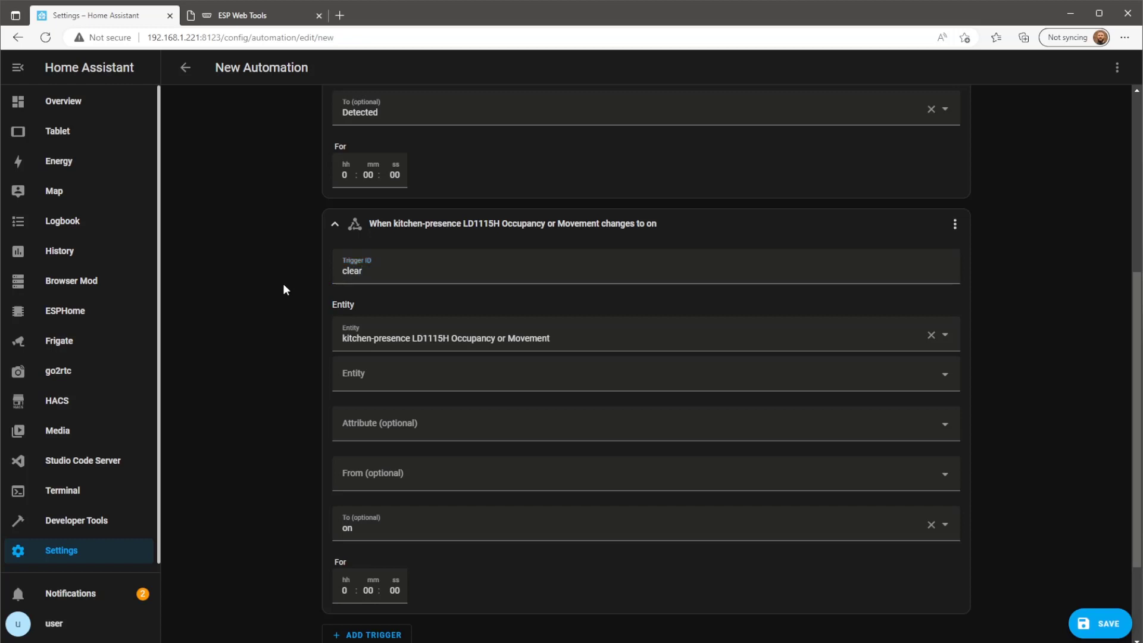
pyautogui.click(399, 528)
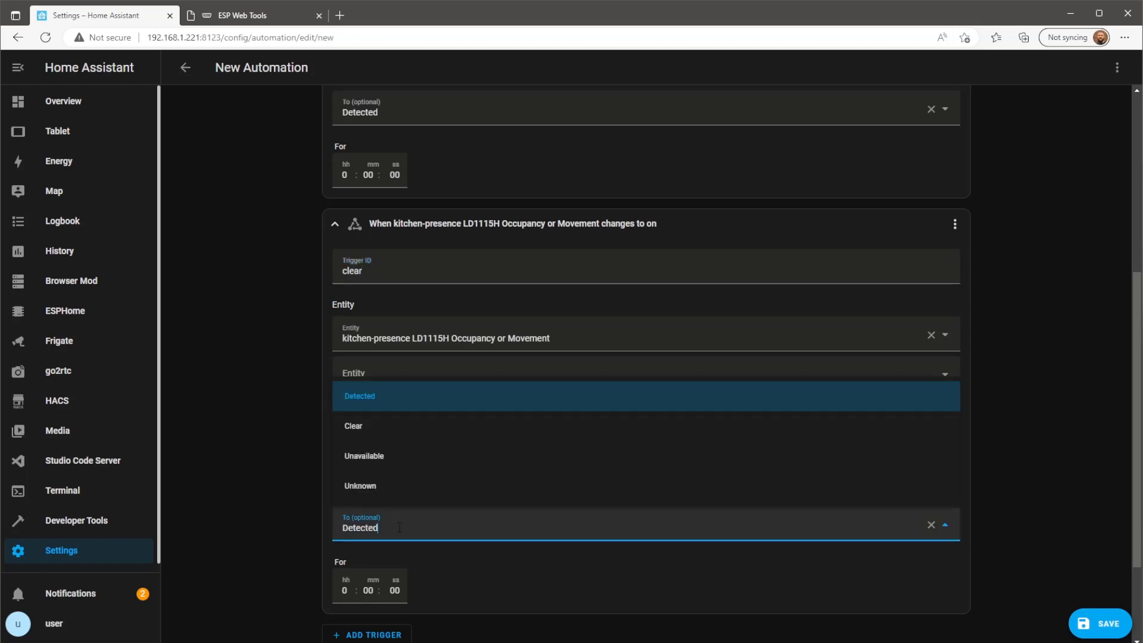
pyautogui.click(388, 434)
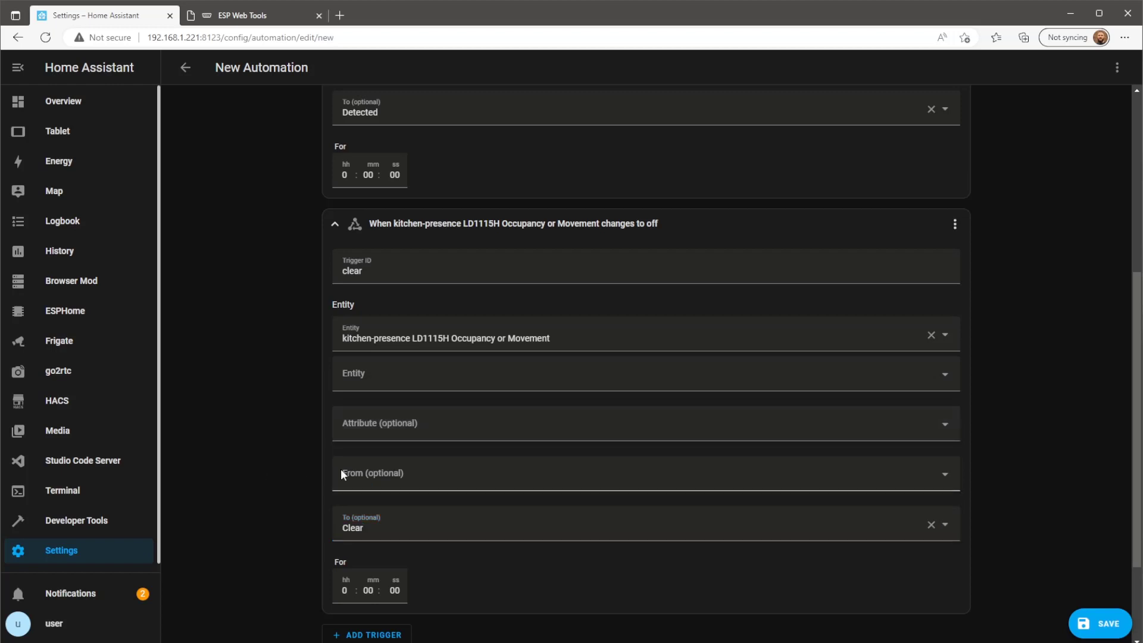
pyautogui.scroll(-2, 456, 467)
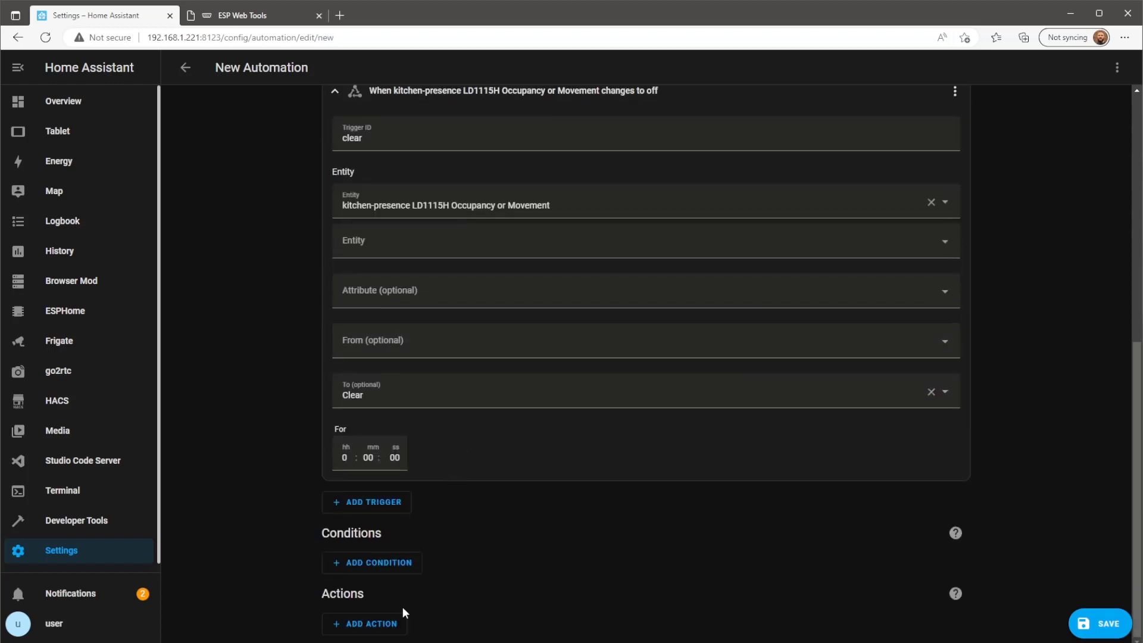
# Add a Choose action whose Option 1 has a Triggered by condition set to detected.
pyautogui.click(392, 626)
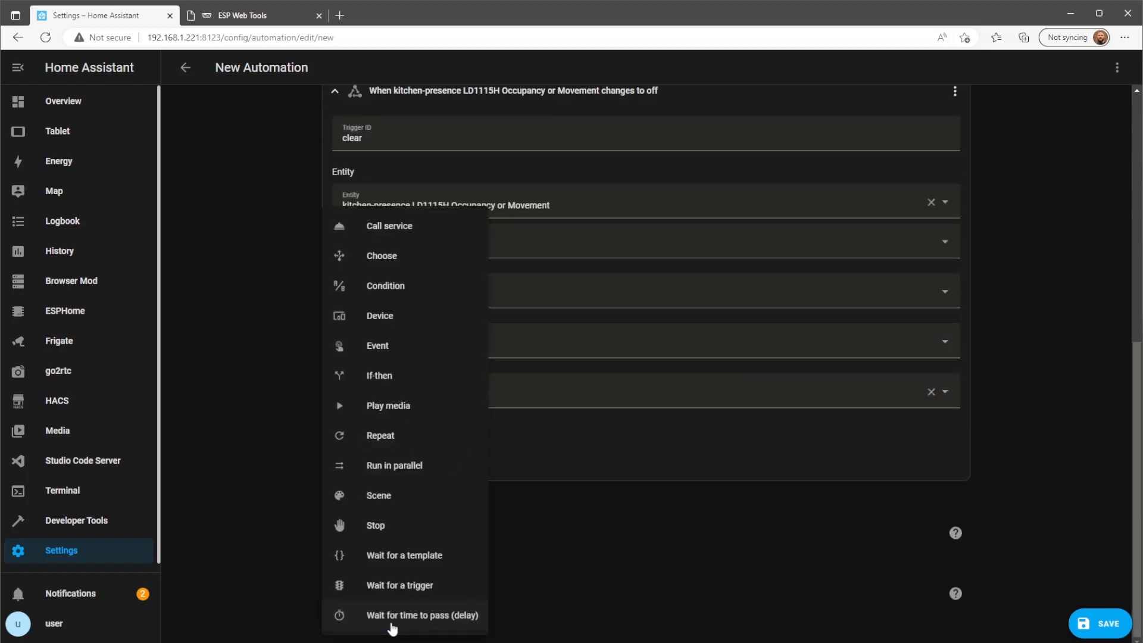
pyautogui.click(415, 263)
pyautogui.scroll(-4, 513, 410)
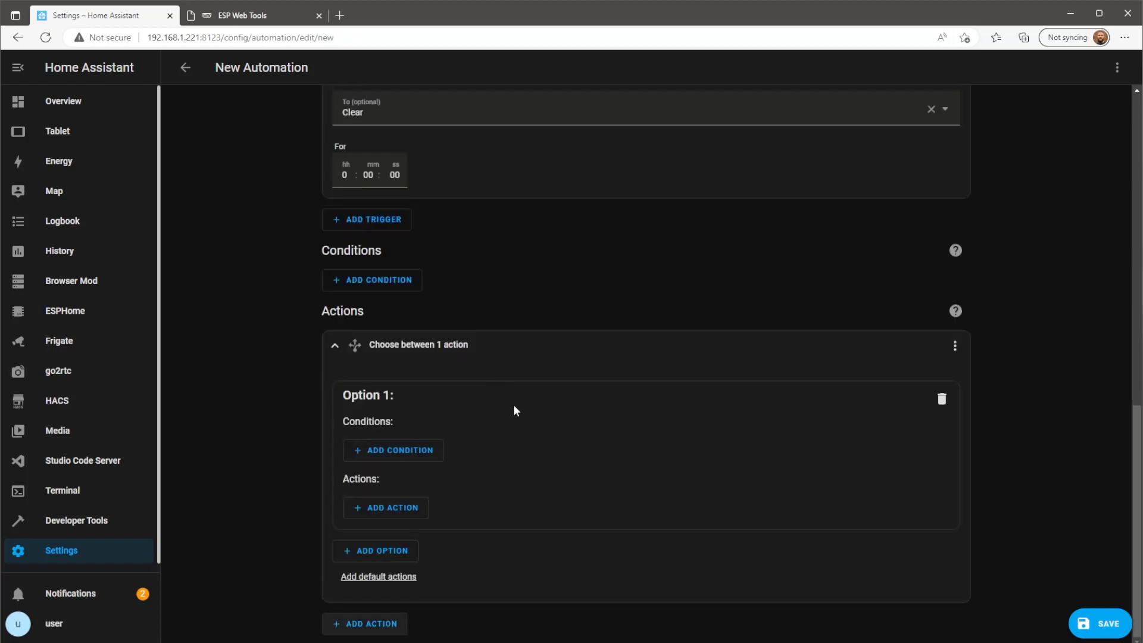
pyautogui.click(416, 451)
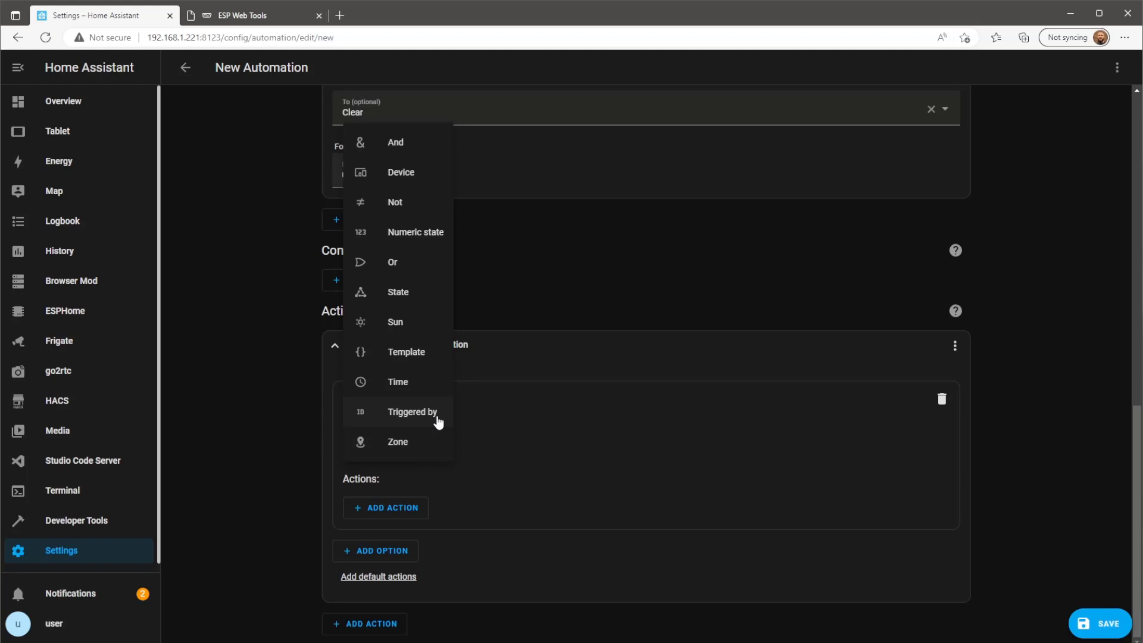
pyautogui.click(438, 422)
pyautogui.click(442, 462)
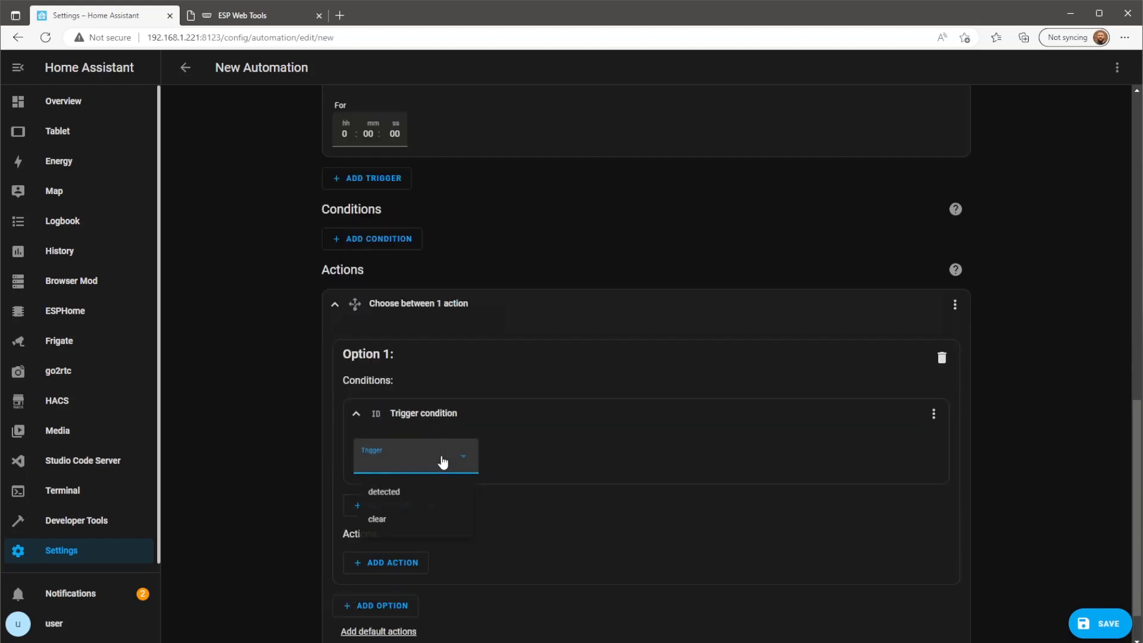
pyautogui.click(433, 494)
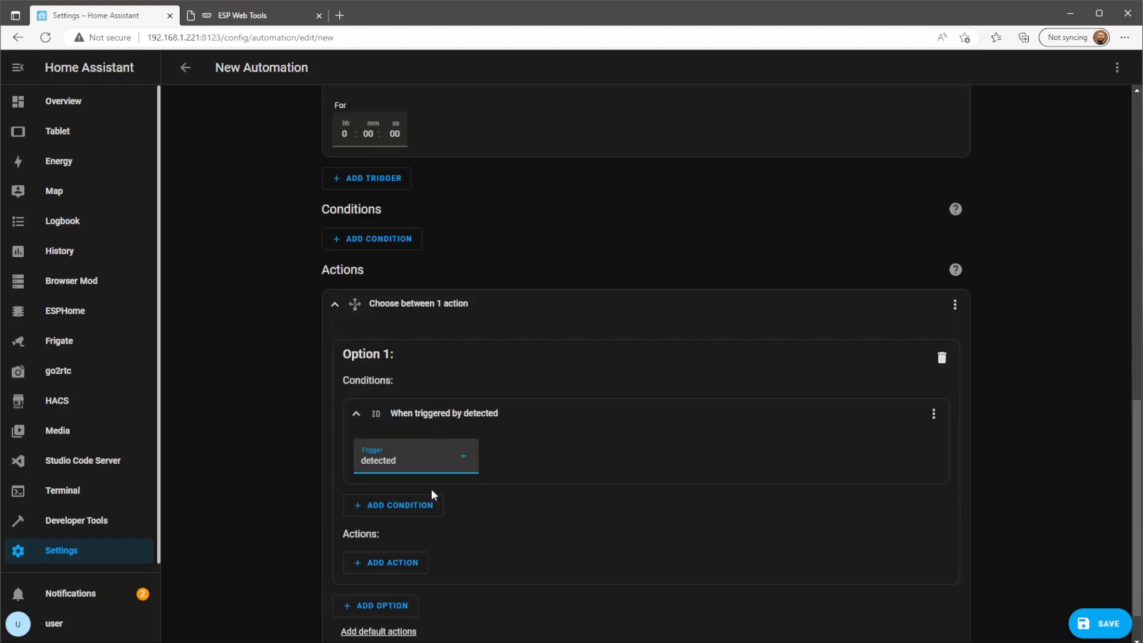
# Give Option 1 a light.turn_on service call targeting Loft Bulb Far.
pyautogui.click(414, 571)
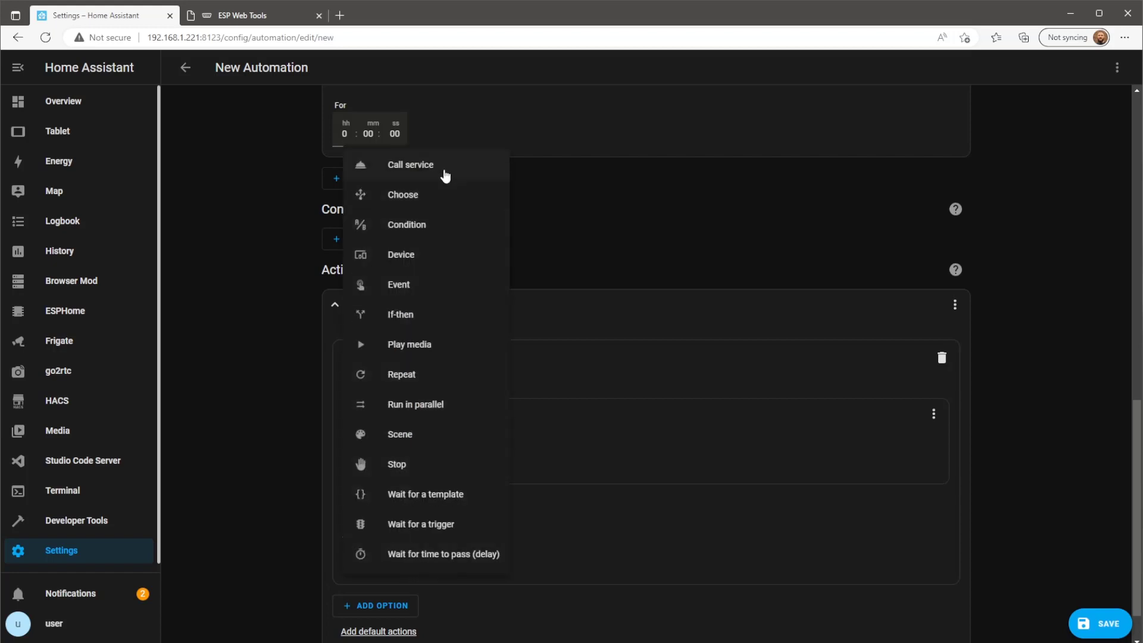
pyautogui.click(444, 172)
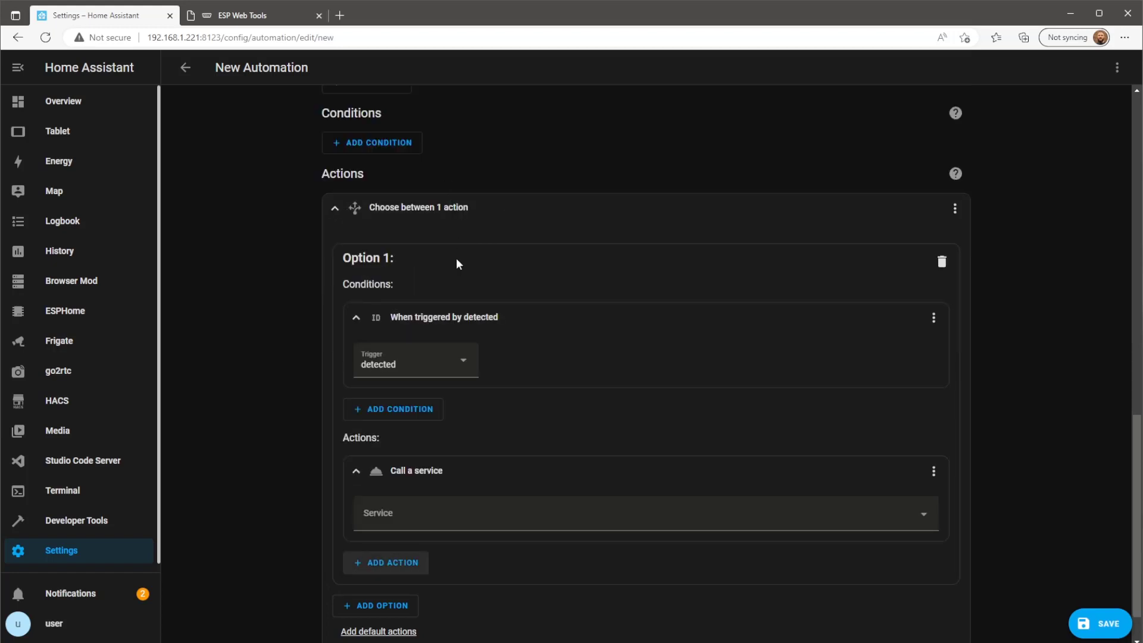
pyautogui.click(488, 513)
pyautogui.write('light')
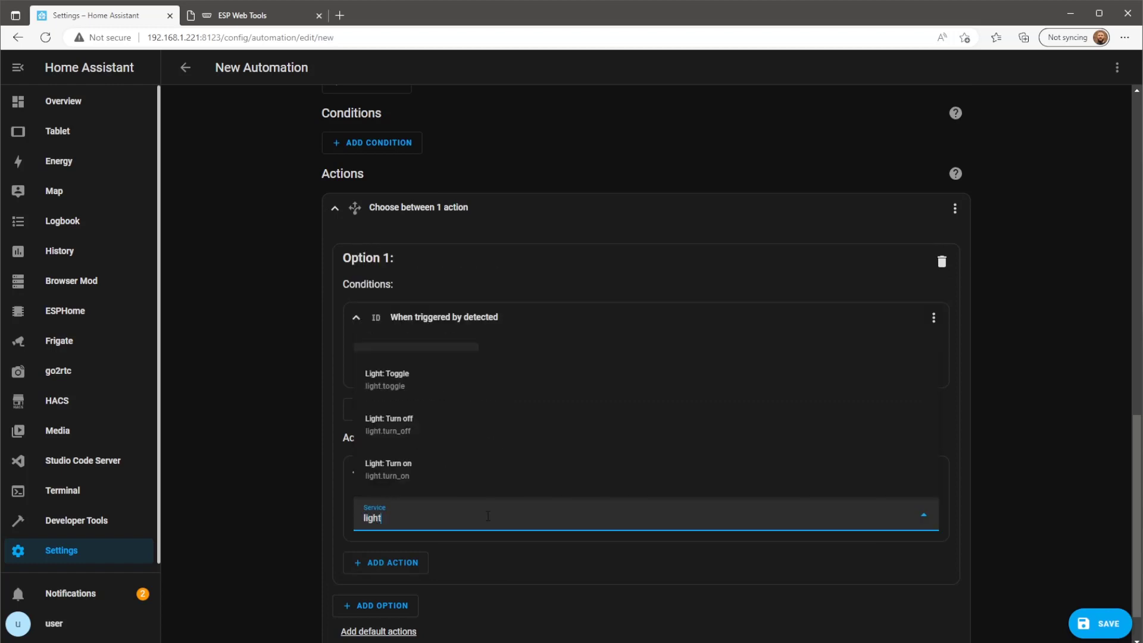
pyautogui.click(491, 477)
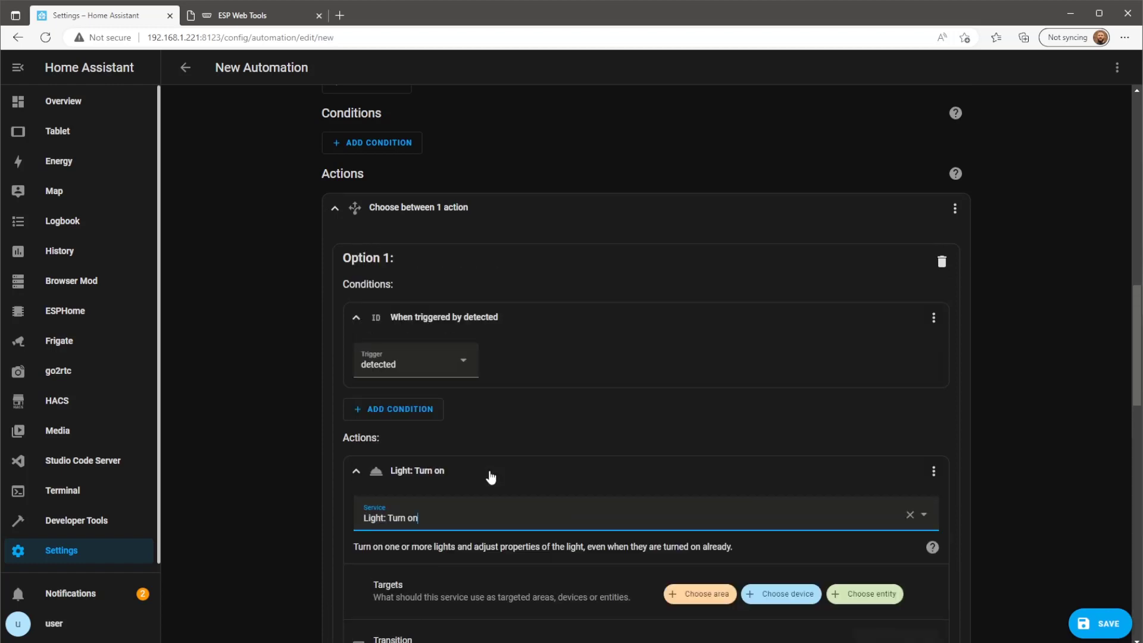
pyautogui.click(879, 603)
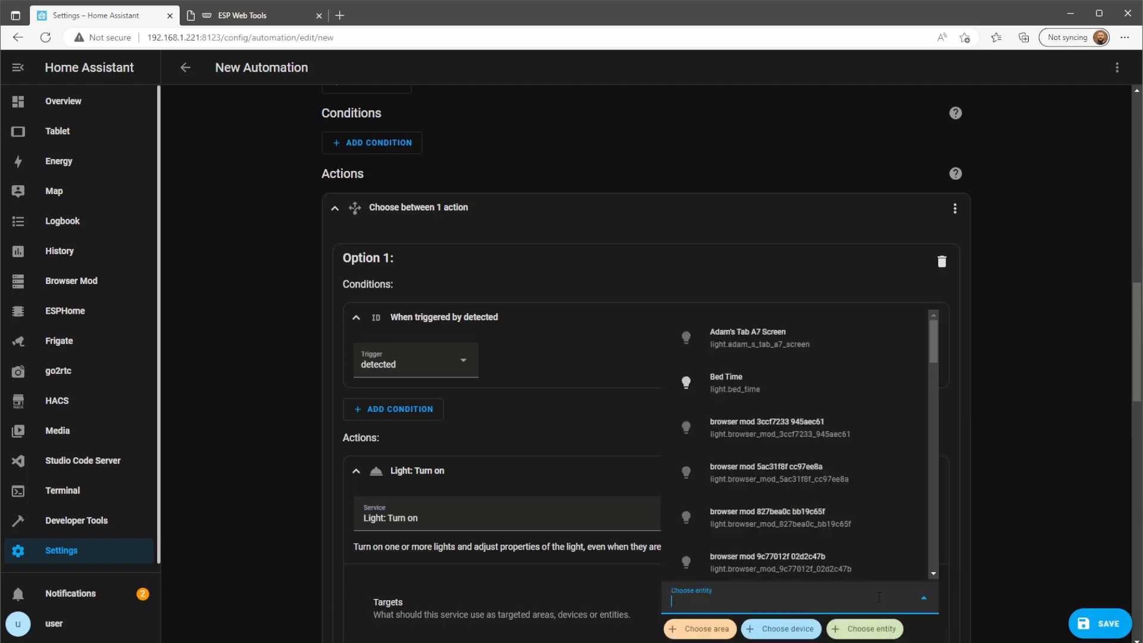
pyautogui.write('off')
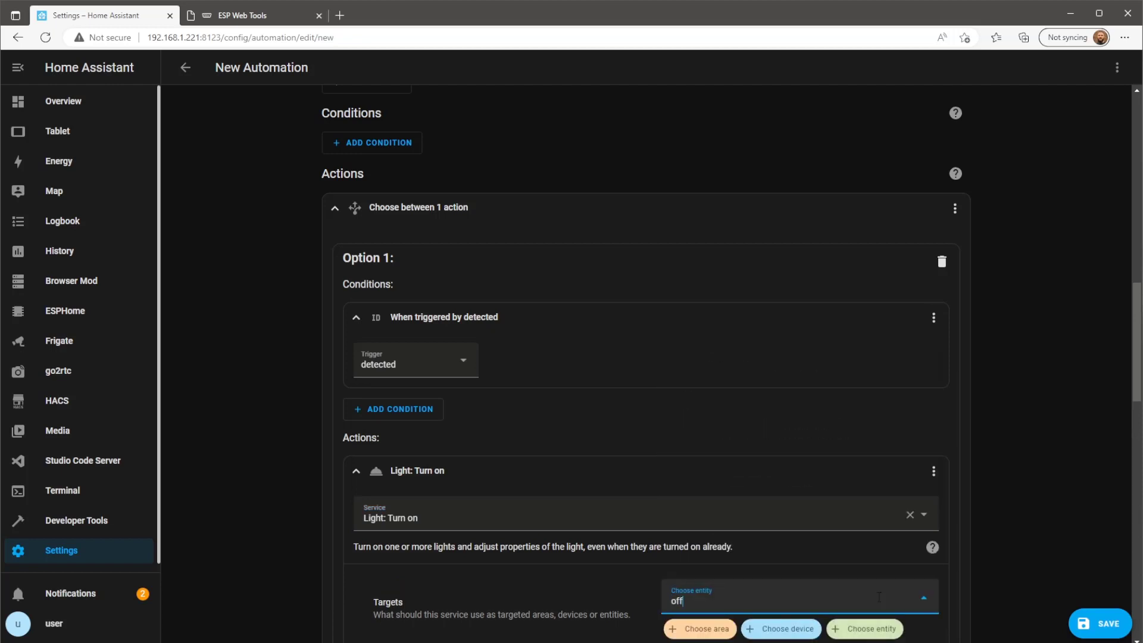
pyautogui.press('BackSpace')
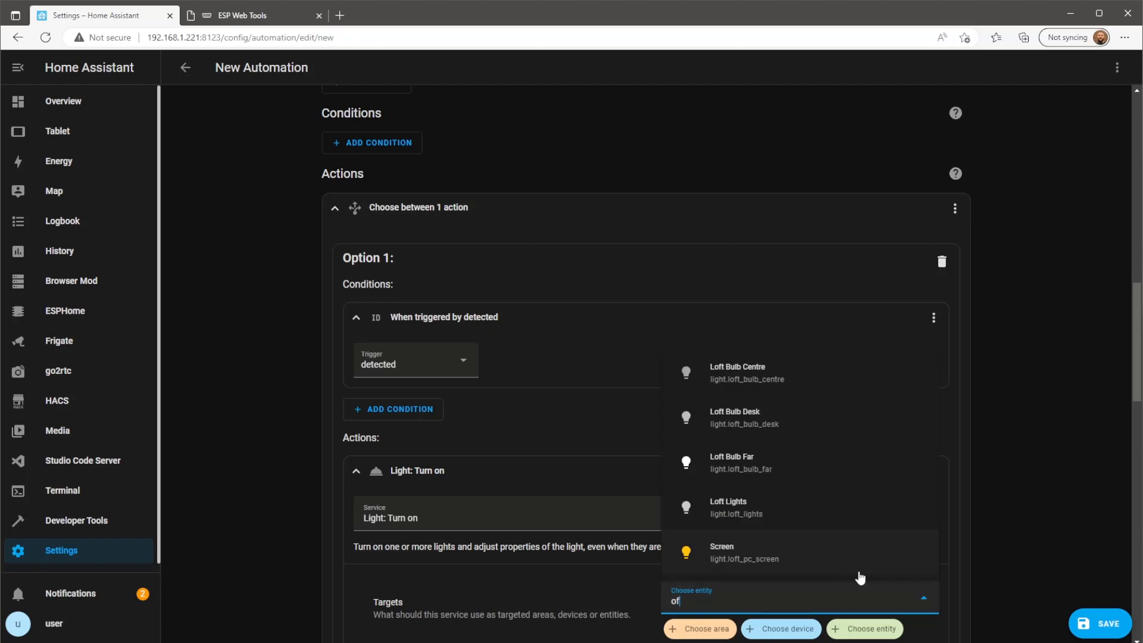
pyautogui.click(843, 478)
pyautogui.scroll(-5, 908, 560)
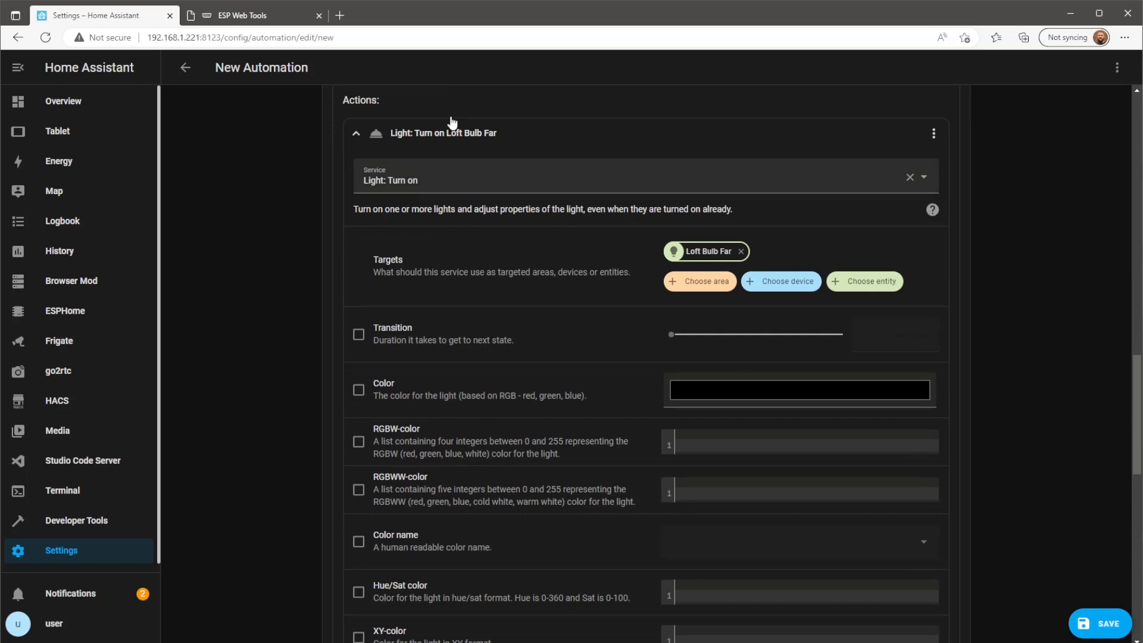
pyautogui.click(459, 135)
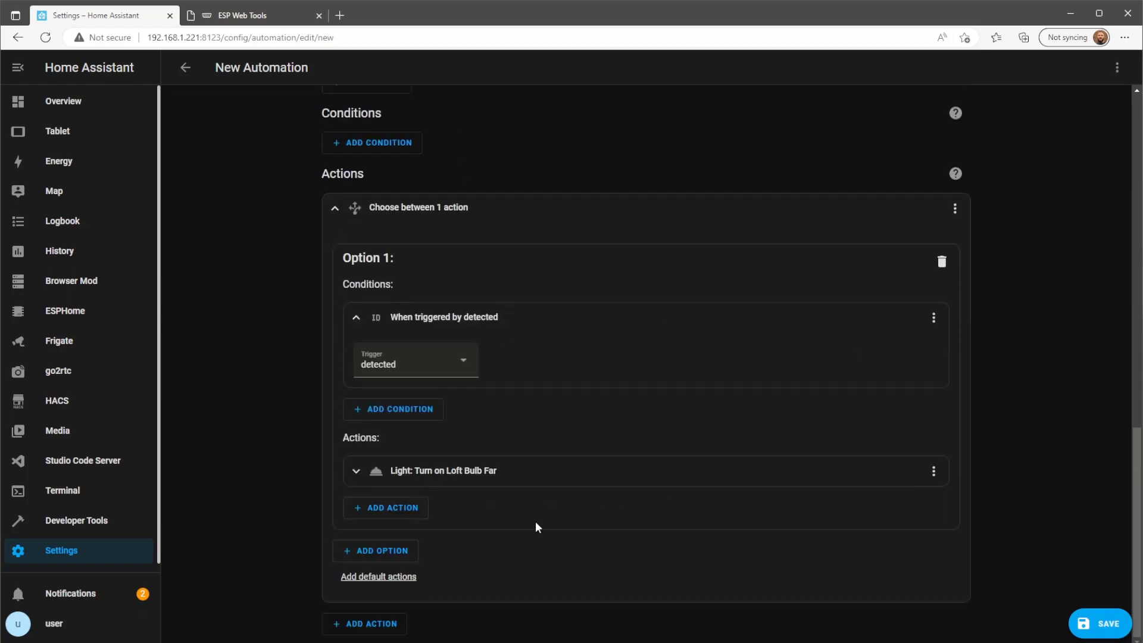
# Add Option 2 with a Triggered by condition set to clear.
pyautogui.click(401, 551)
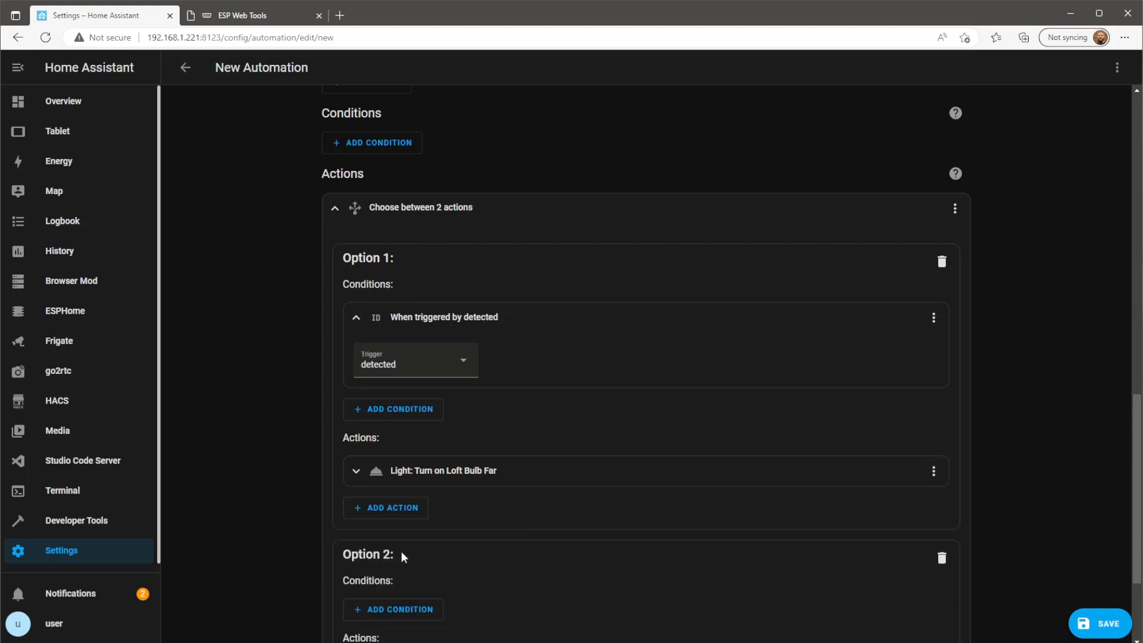
pyautogui.click(421, 609)
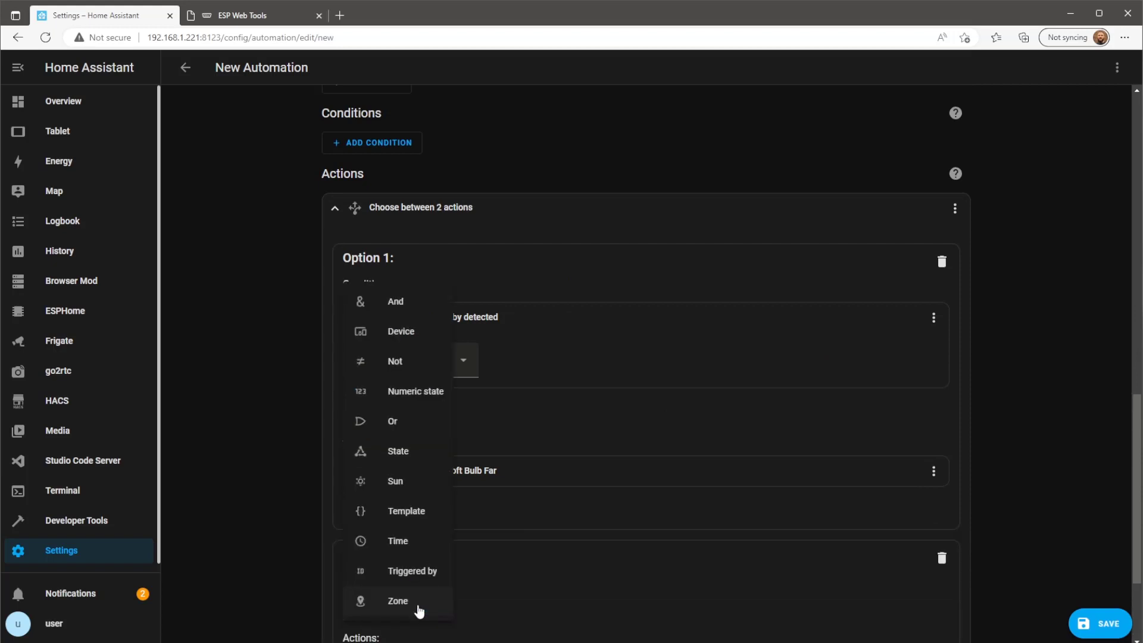
pyautogui.click(423, 571)
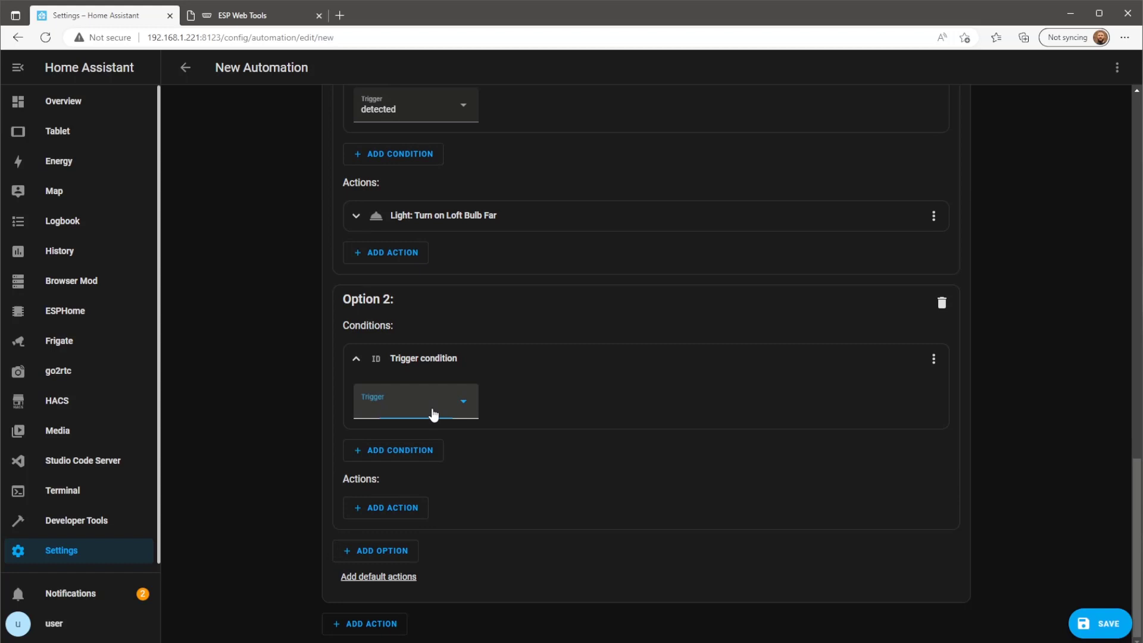
pyautogui.click(425, 409)
pyautogui.click(406, 471)
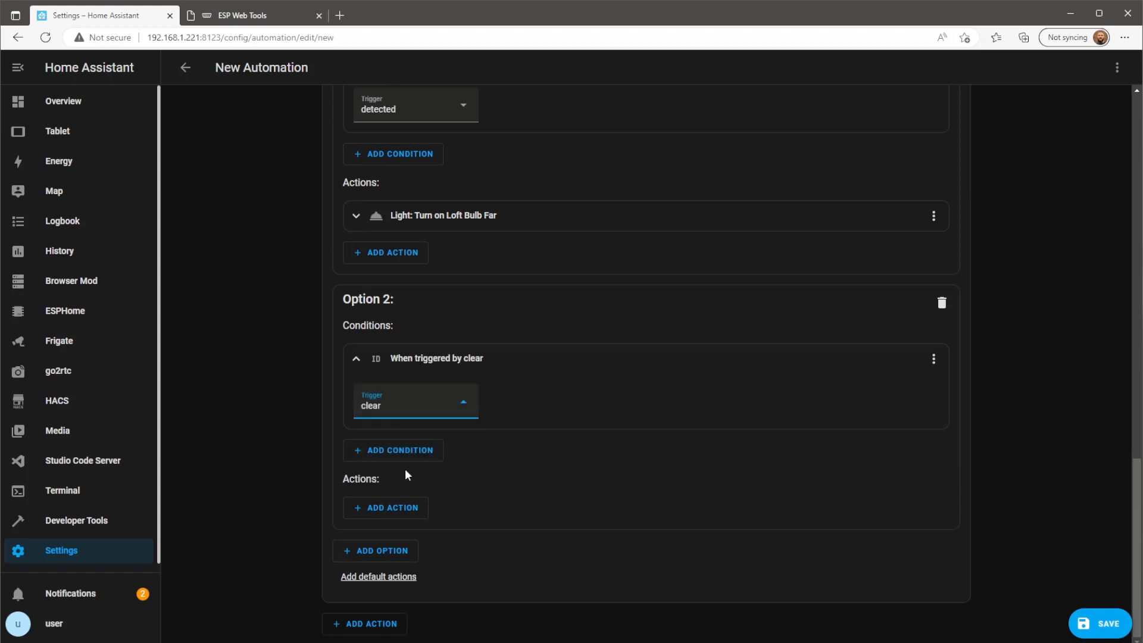
# Give Option 2 a light.turn_off service call targeting Loft Bulb Far.
pyautogui.click(419, 510)
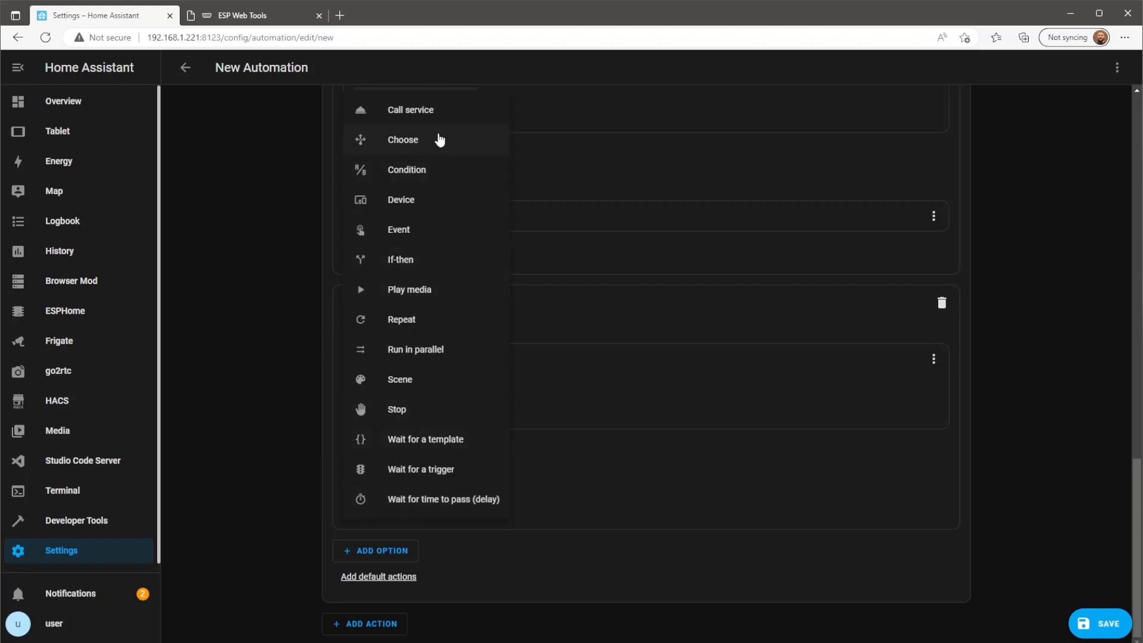
pyautogui.click(447, 113)
pyautogui.click(500, 514)
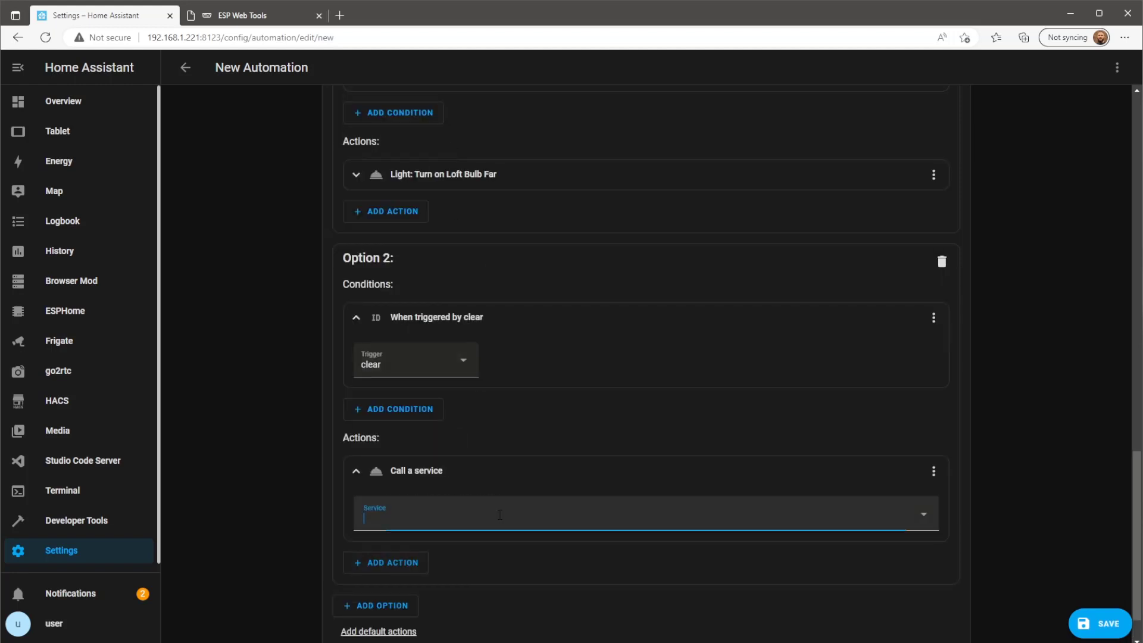
pyautogui.write('ligh')
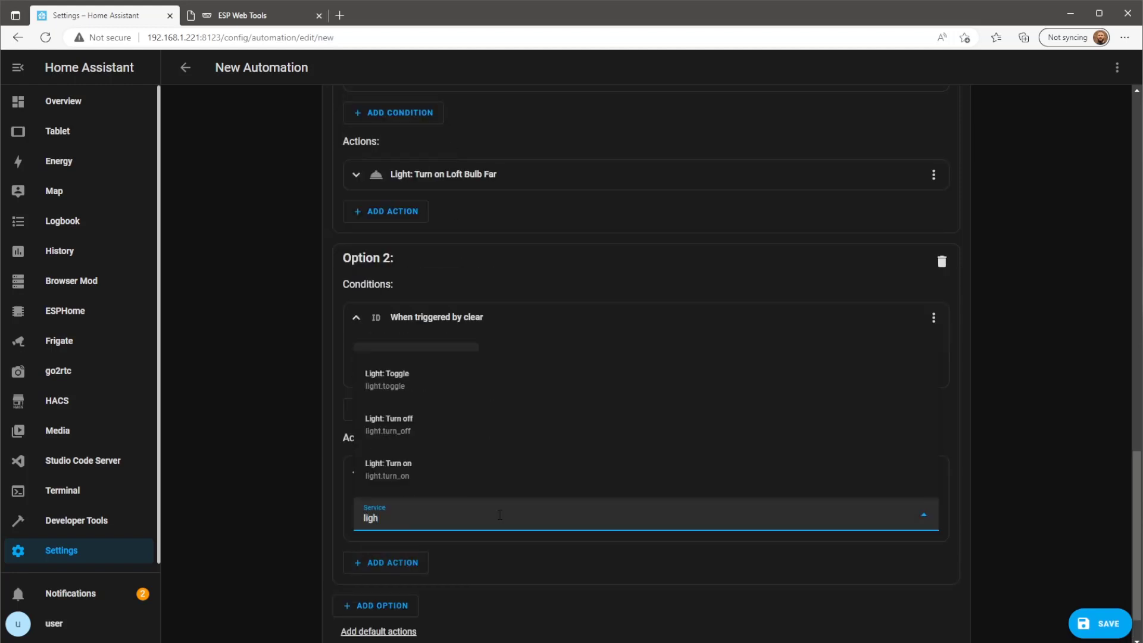
pyautogui.click(493, 417)
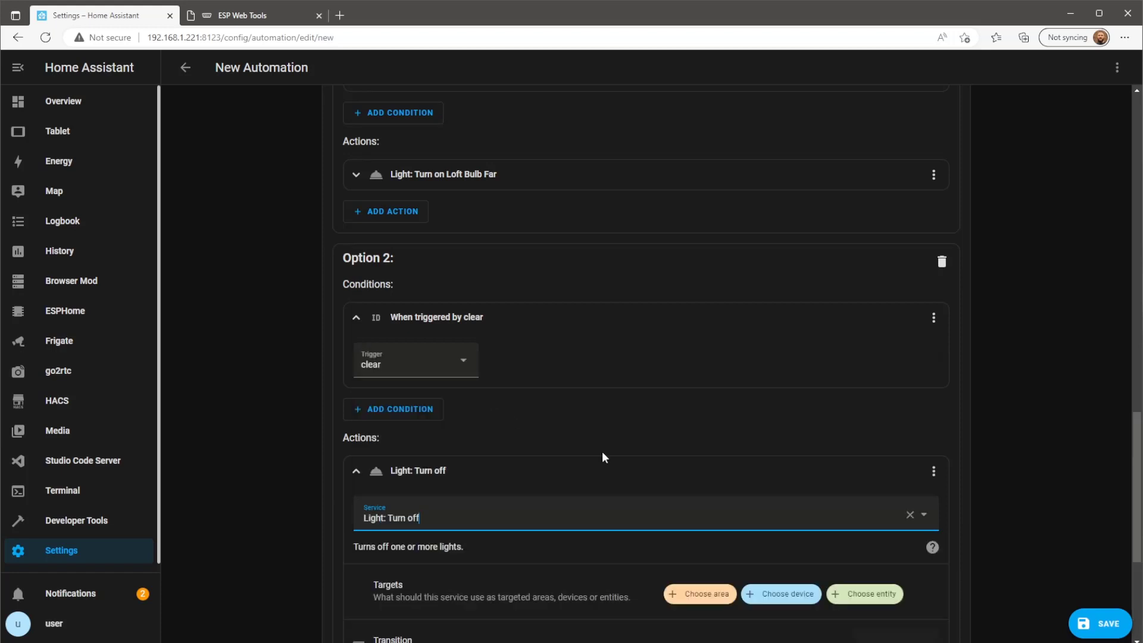
pyautogui.click(884, 606)
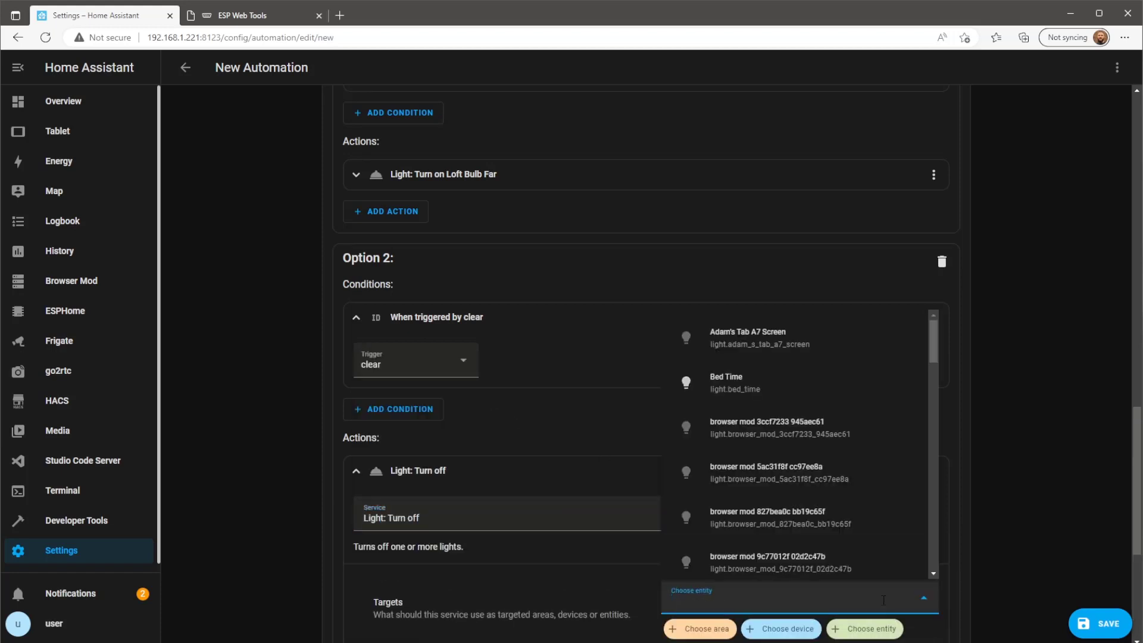
pyautogui.write('far')
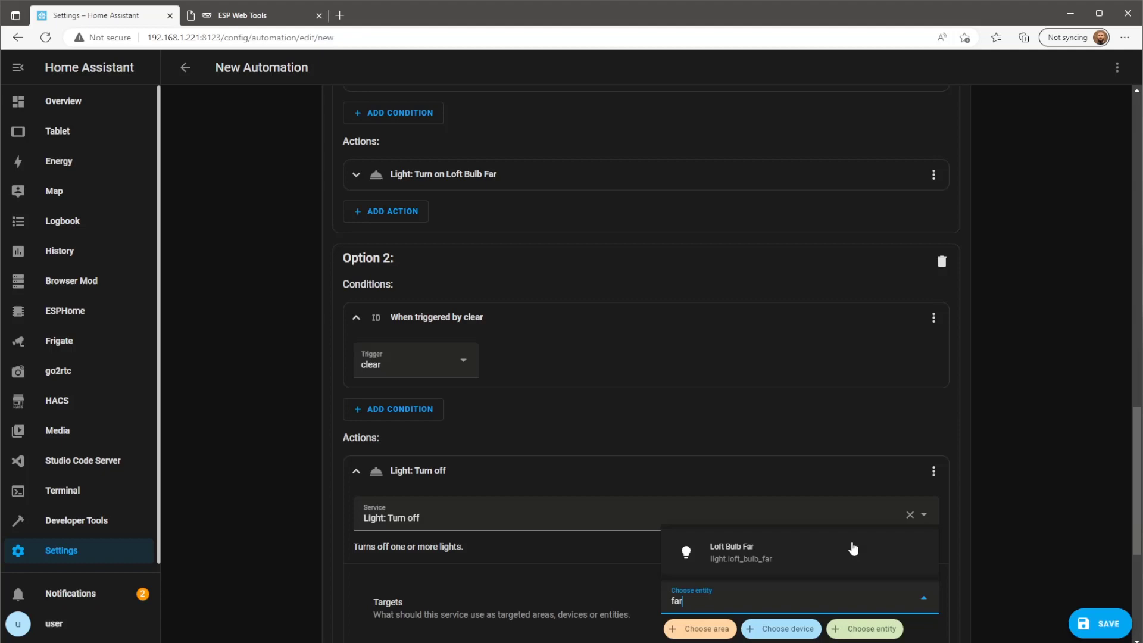
pyautogui.click(853, 548)
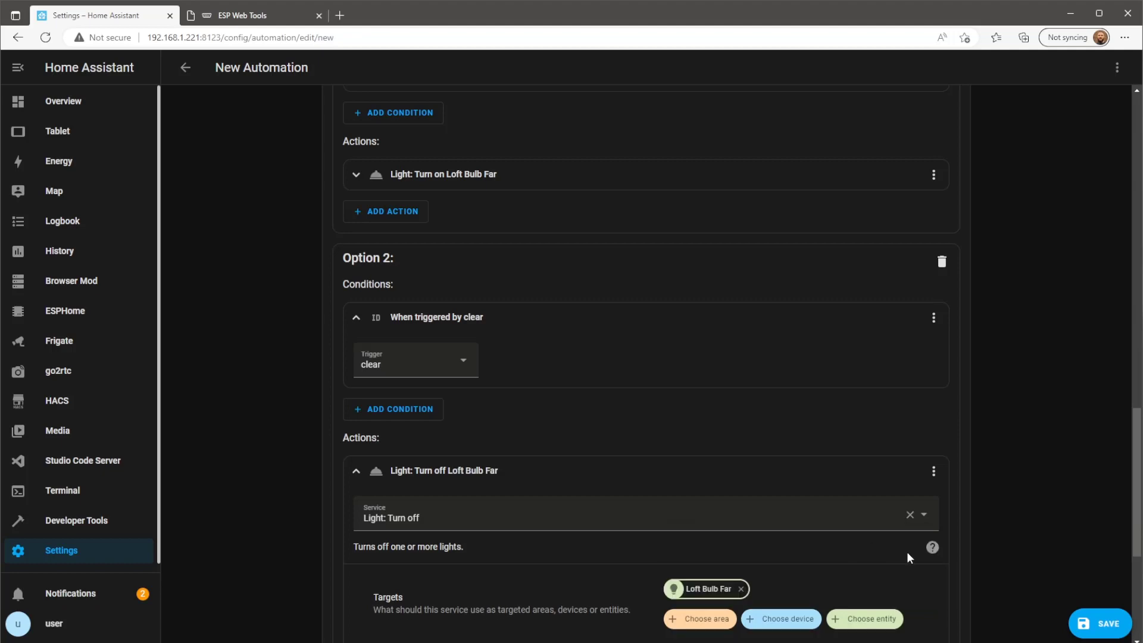
# Save the automation with the name 'presence light'.
pyautogui.click(1100, 623)
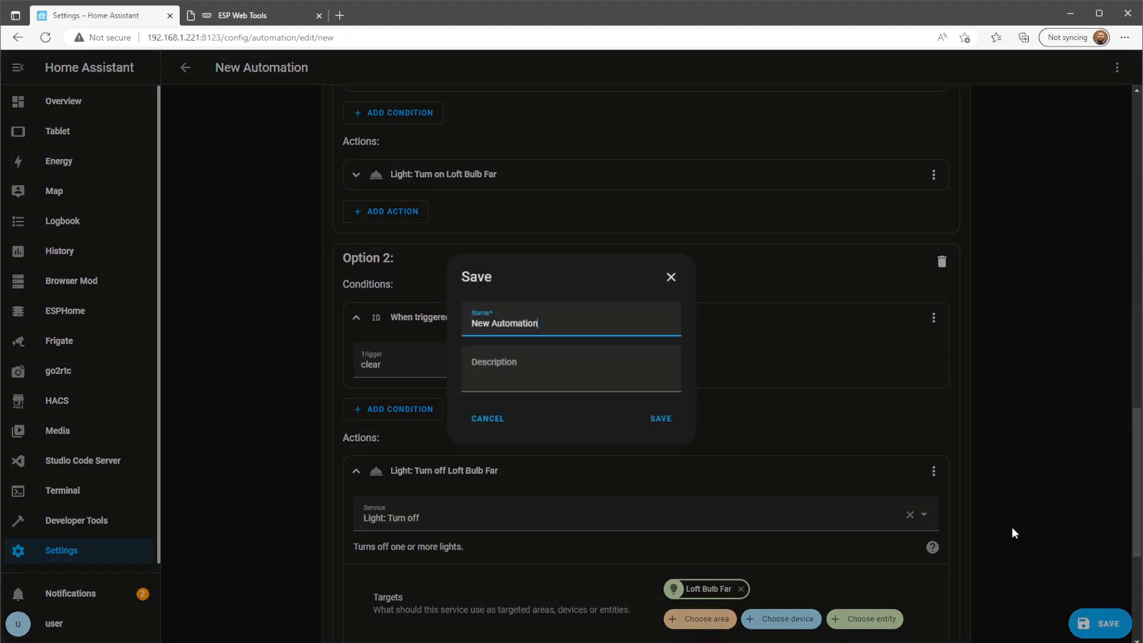
pyautogui.moveTo(570, 329); pyautogui.dragTo(454, 327)
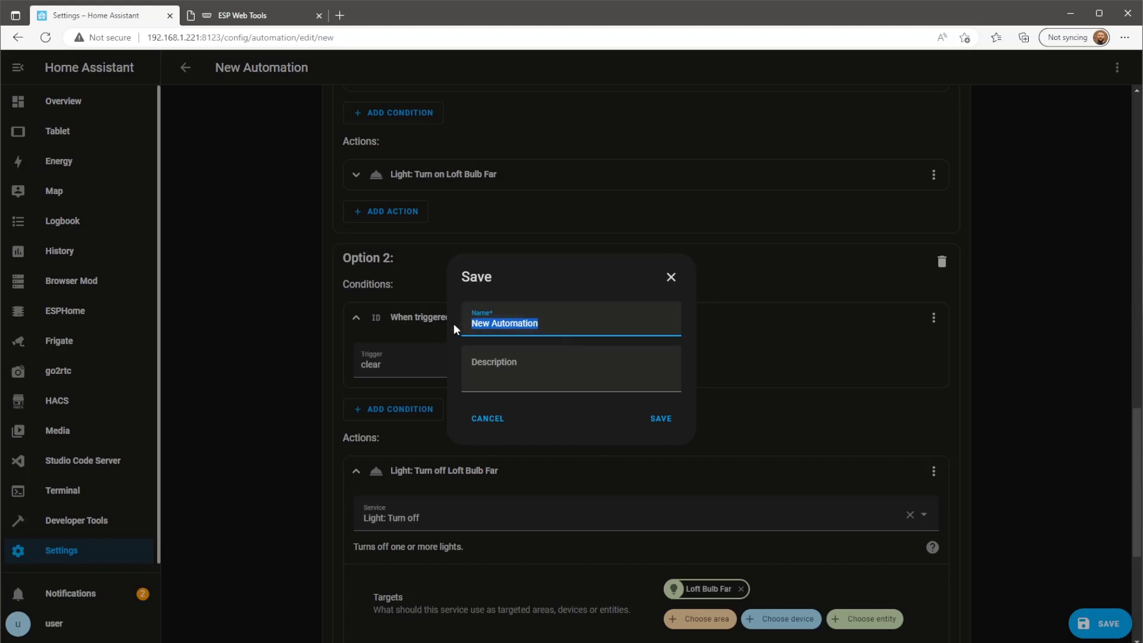
pyautogui.write('presence')
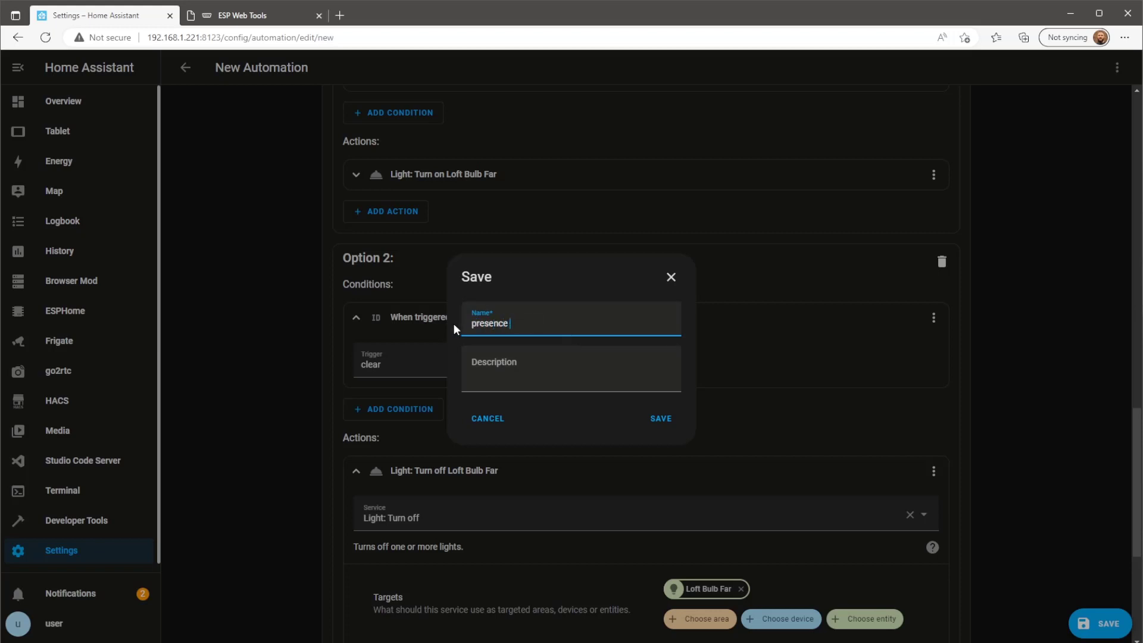
pyautogui.write(' light')
pyautogui.click(654, 430)
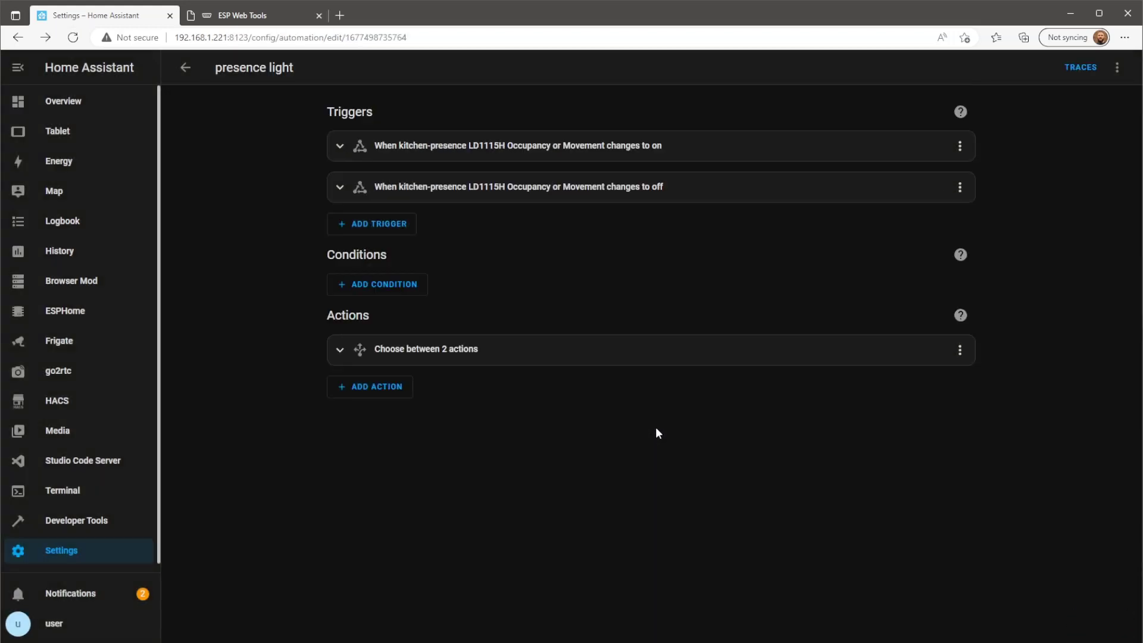